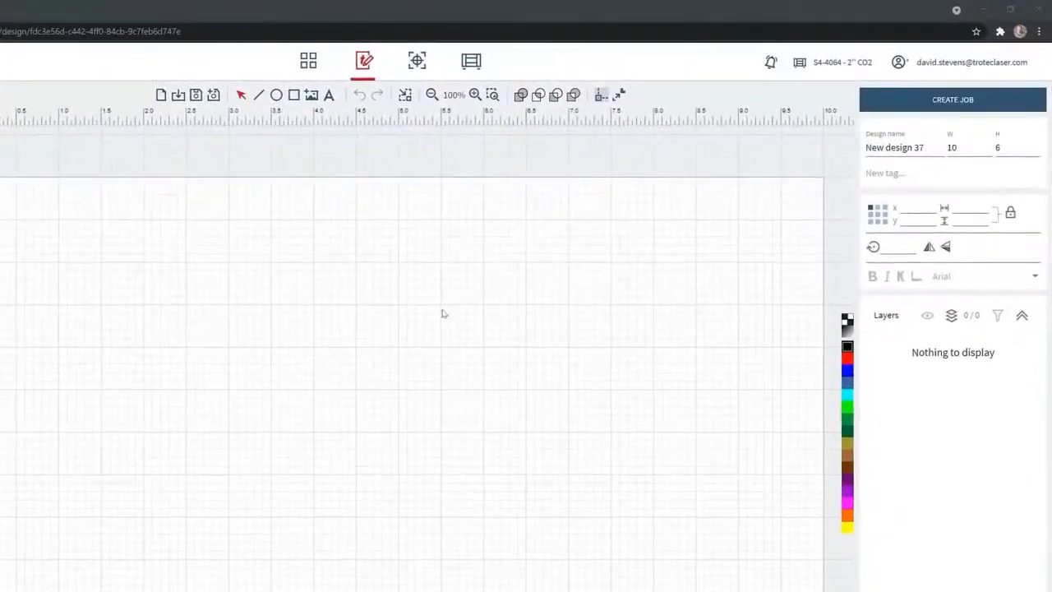
# Step: Draw a rectangle in the design area and, with its aspect ratio unlocked, set its width to 8 and height to 2
pyautogui.click(294, 95)
pyautogui.moveTo(244, 285)
pyautogui.mouseDown()
pyautogui.moveTo(366, 348)
pyautogui.moveTo(553, 396)
pyautogui.mouseUp()
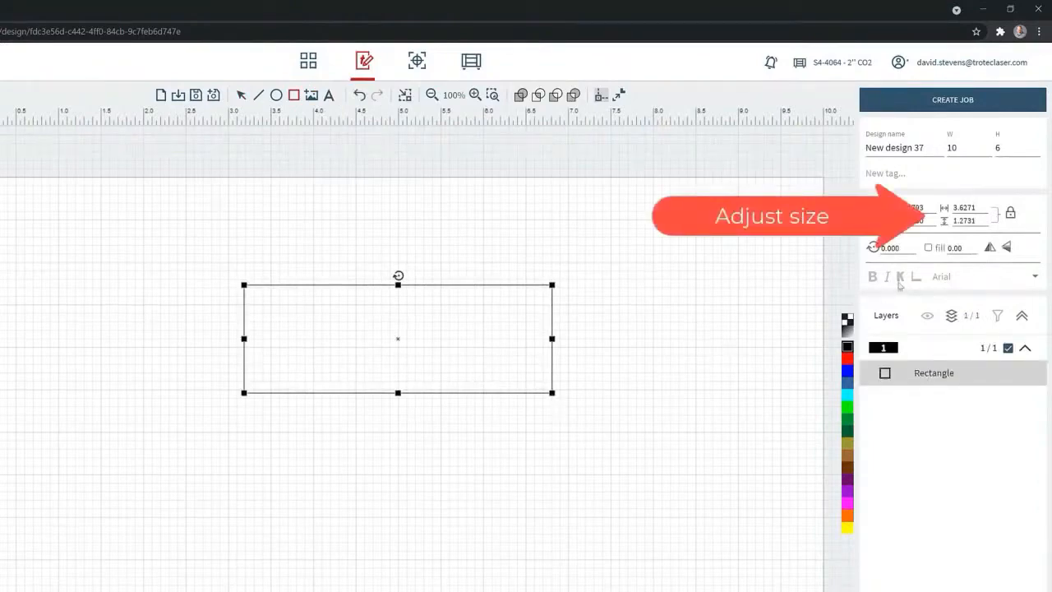
pyautogui.click(1011, 212)
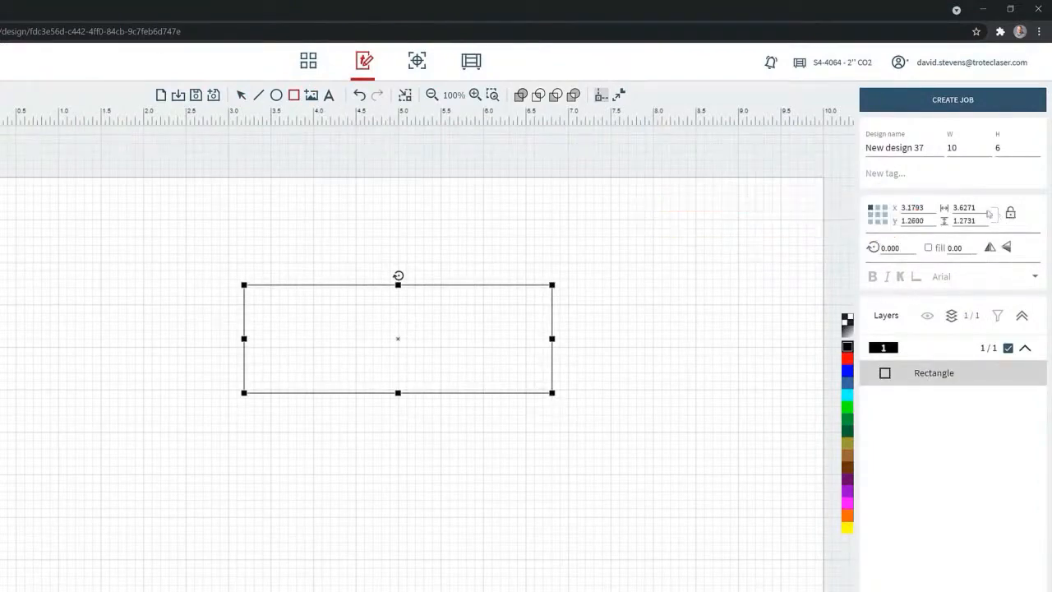
pyautogui.doubleClick(978, 207)
pyautogui.write('3')
pyautogui.press('Tab')
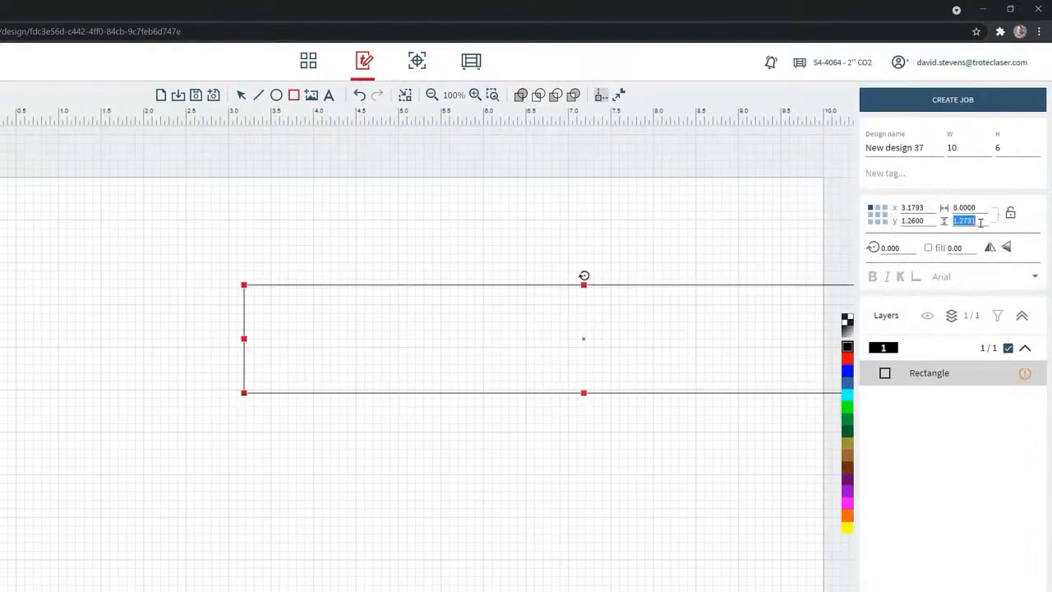
pyautogui.write('2')
pyautogui.click(728, 232)
# Step: Move the rectangle fully inside the design area, to about X 1.05, Y 1.58, and colour its outline red
pyautogui.click(338, 284)
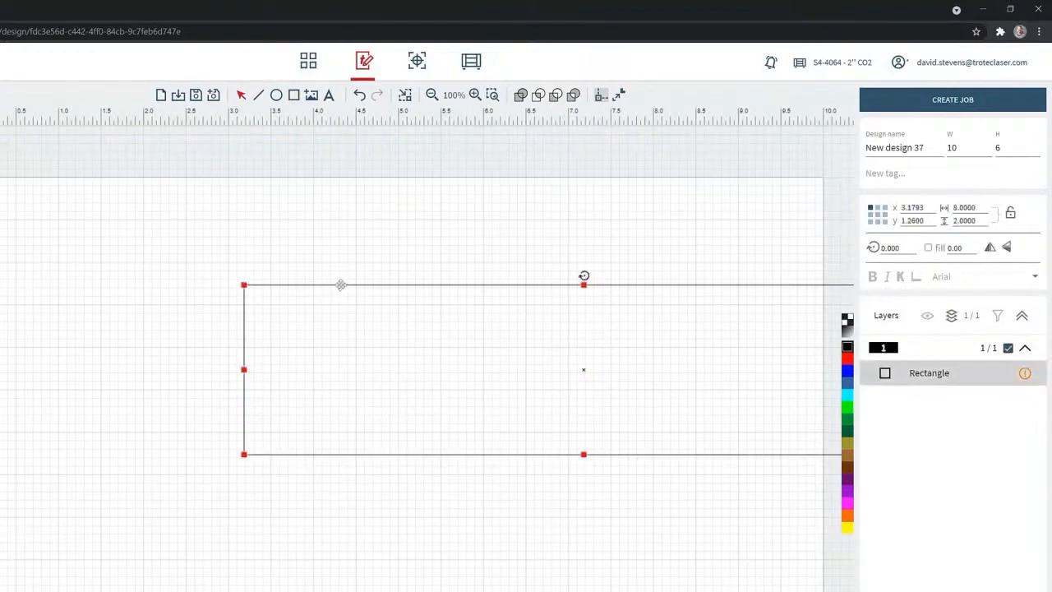
pyautogui.moveTo(317, 284); pyautogui.dragTo(158, 312)
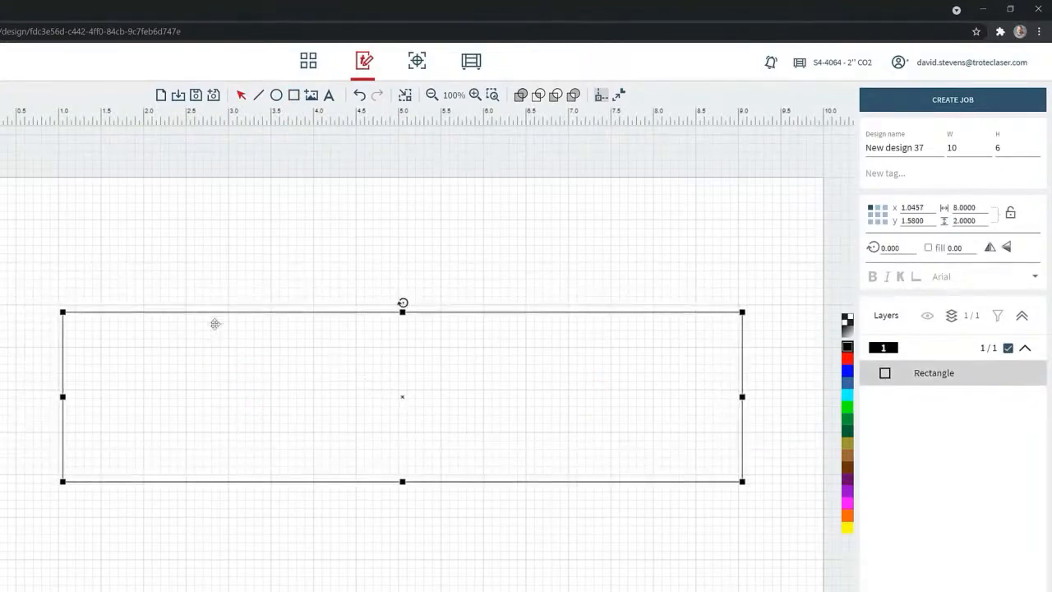
pyautogui.click(847, 360)
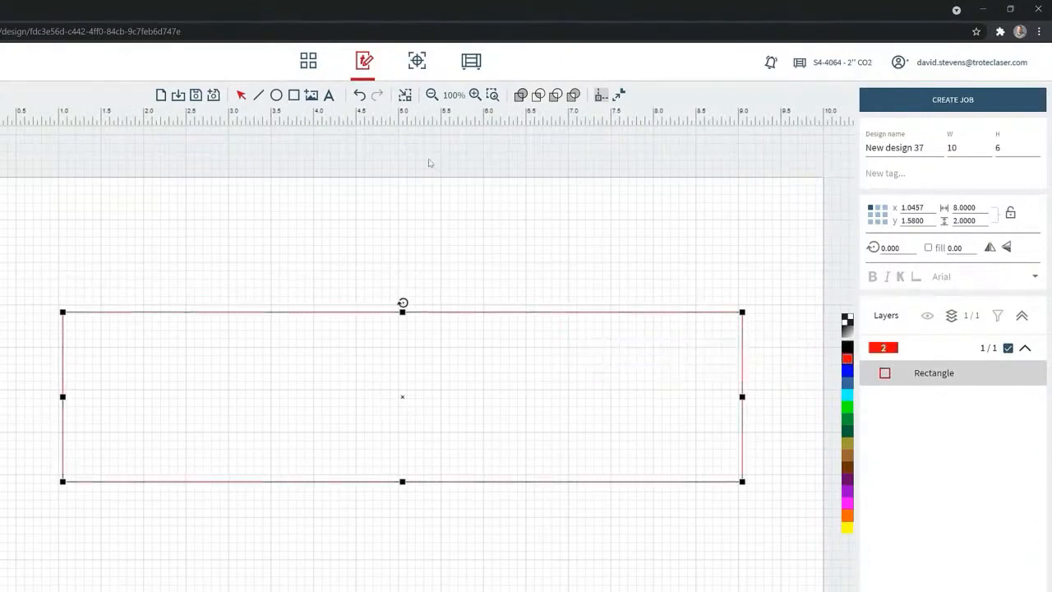
# Step: Add the sign text "LASER" followed by a first name in capitals below the rectangle and enlarge it to about 6.2 wide
pyautogui.click(328, 96)
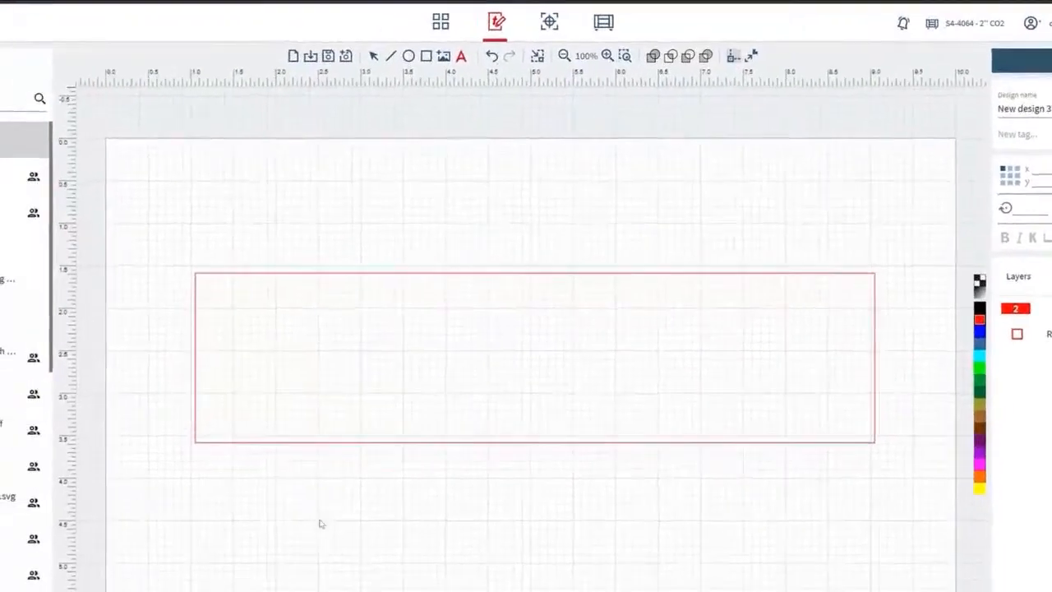
pyautogui.click(320, 517)
pyautogui.write('LASER D')
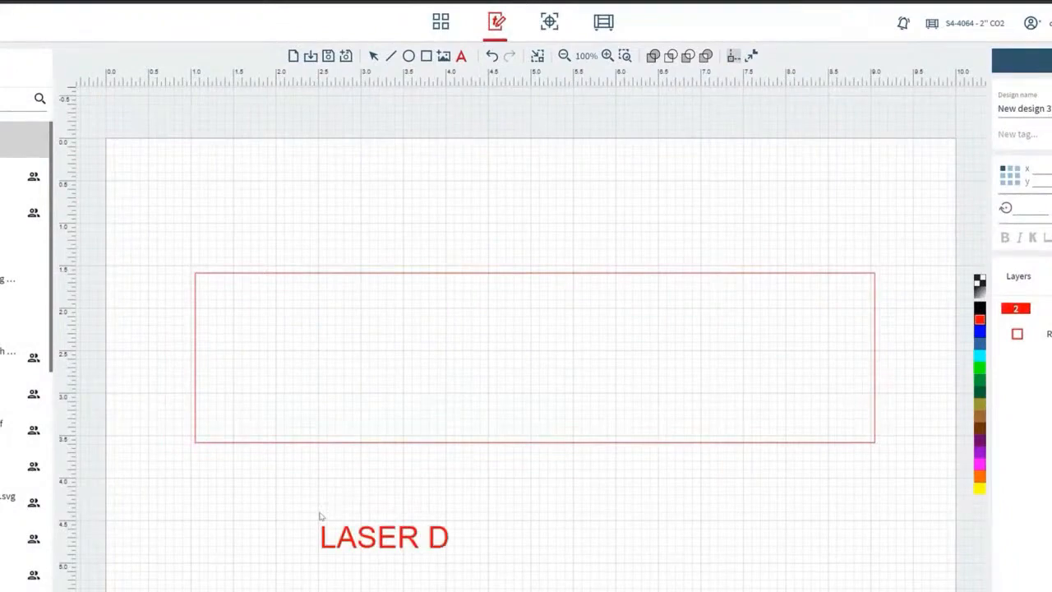
pyautogui.write('AVE')
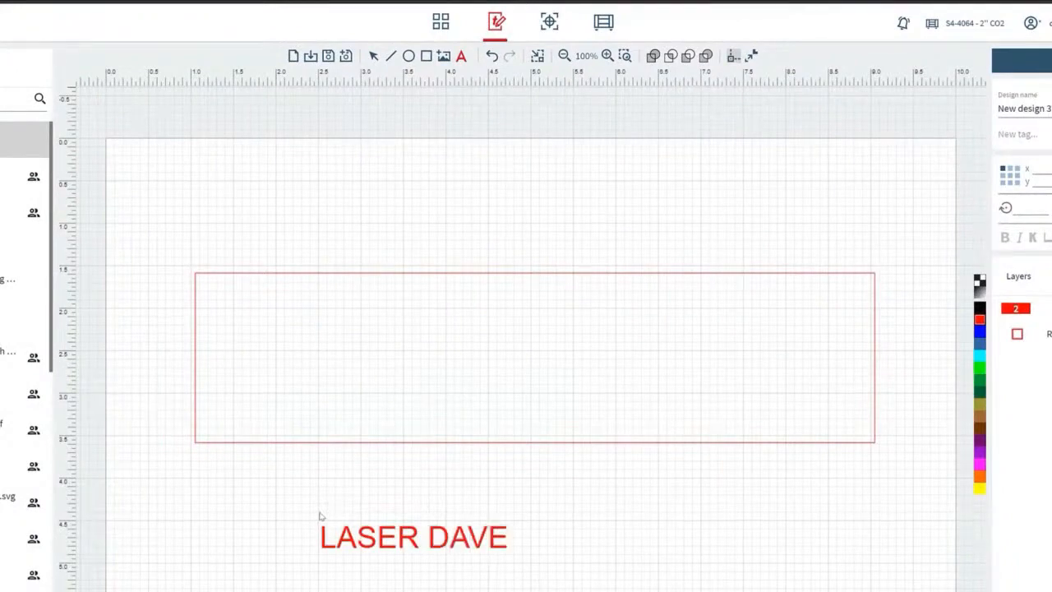
pyautogui.click(374, 56)
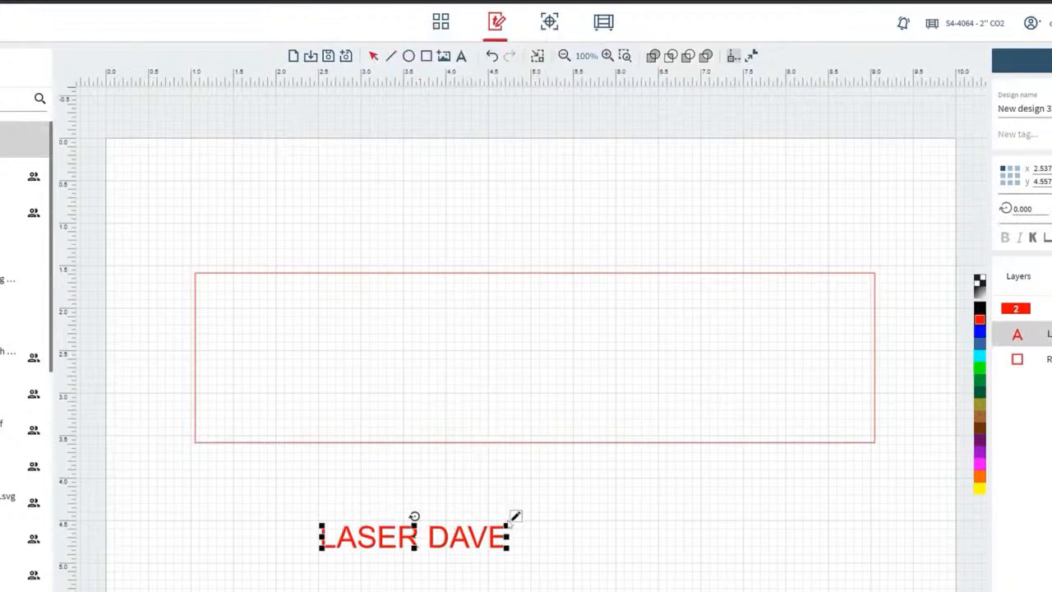
pyautogui.moveTo(510, 523); pyautogui.dragTo(846, 455)
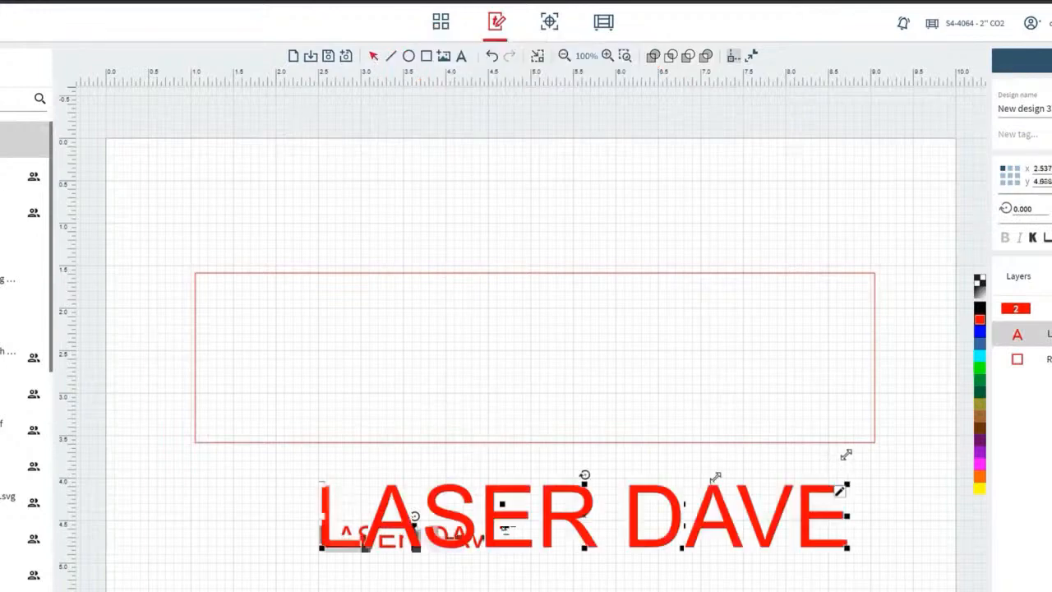
# Step: Colour the sign text black and centre it inside the red rectangle
pyautogui.click(978, 307)
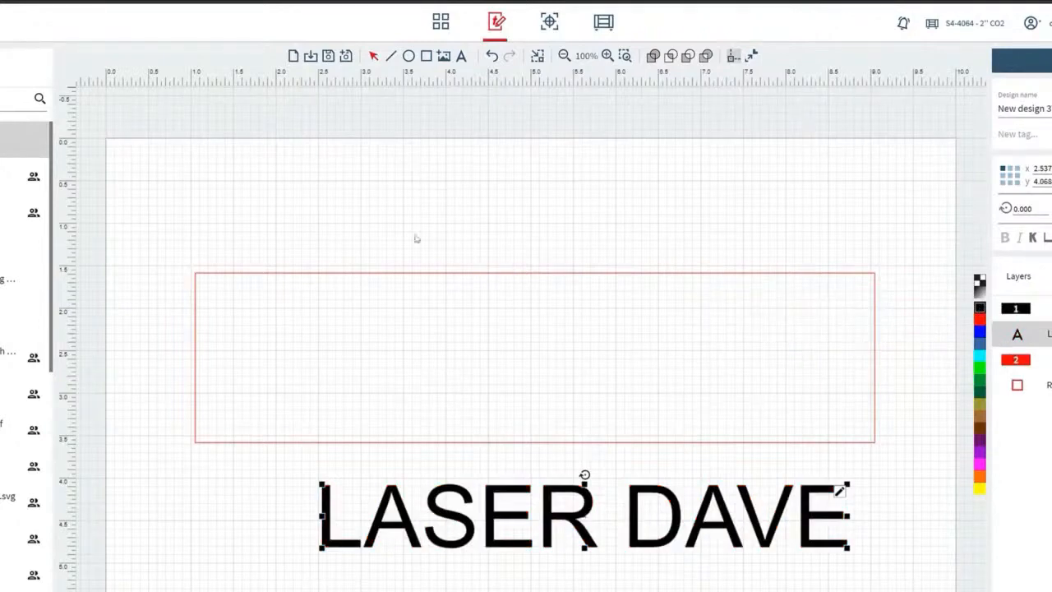
pyautogui.moveTo(580, 511); pyautogui.dragTo(539, 361)
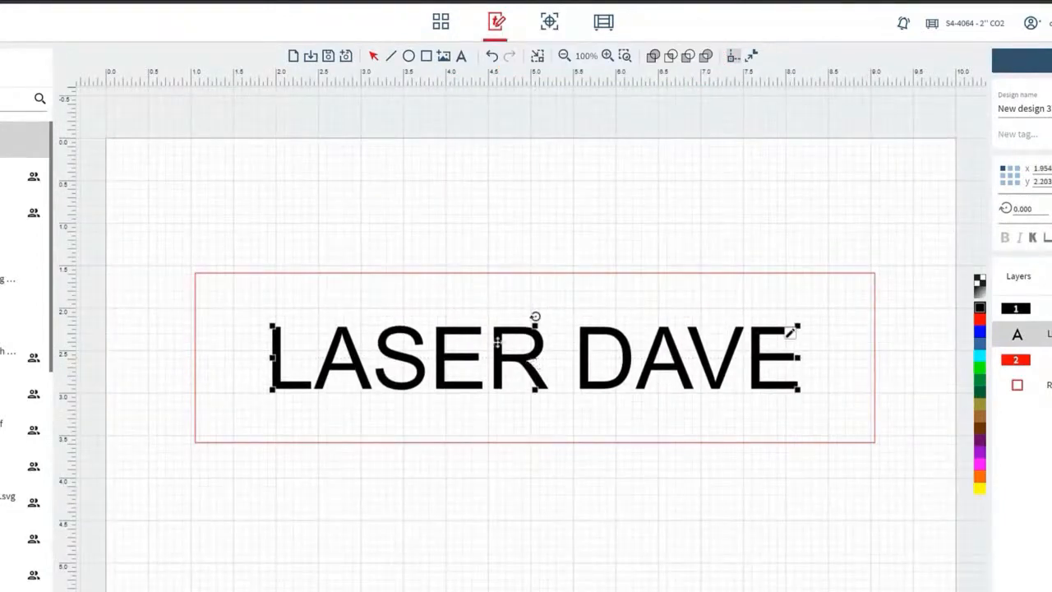
pyautogui.click(325, 238)
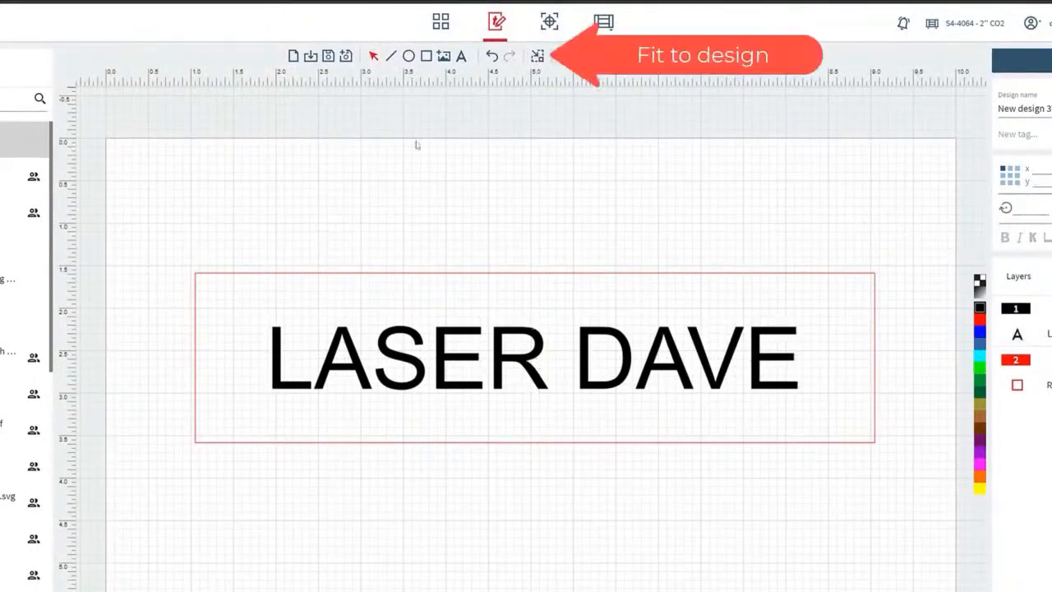
# Step: Fit the design size to the artwork and create a job from it, moving the sign away from the working area's corner
pyautogui.click(539, 56)
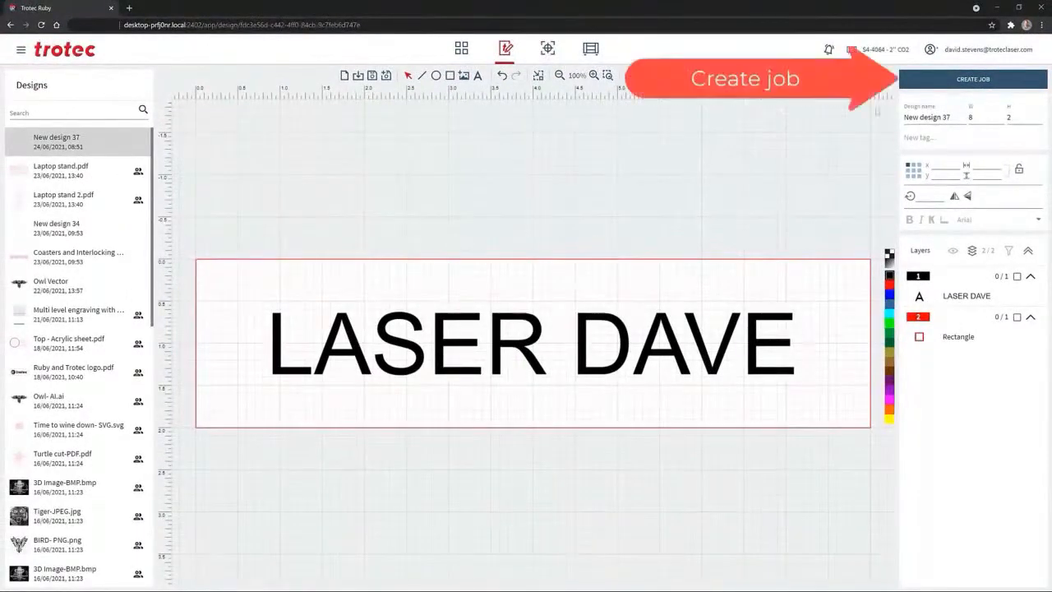
pyautogui.click(947, 81)
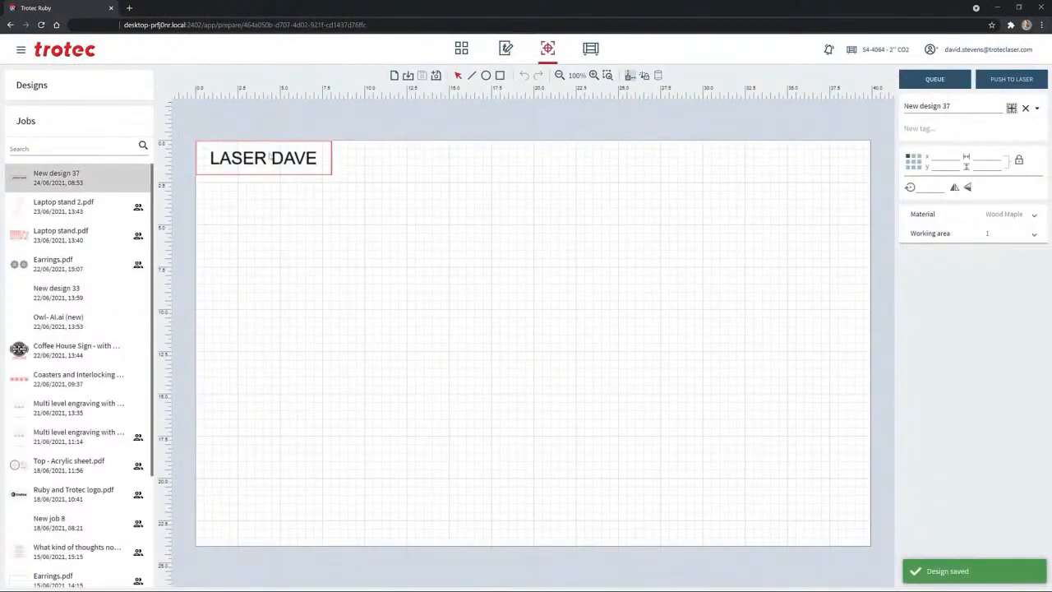
pyautogui.moveTo(271, 156); pyautogui.dragTo(534, 265)
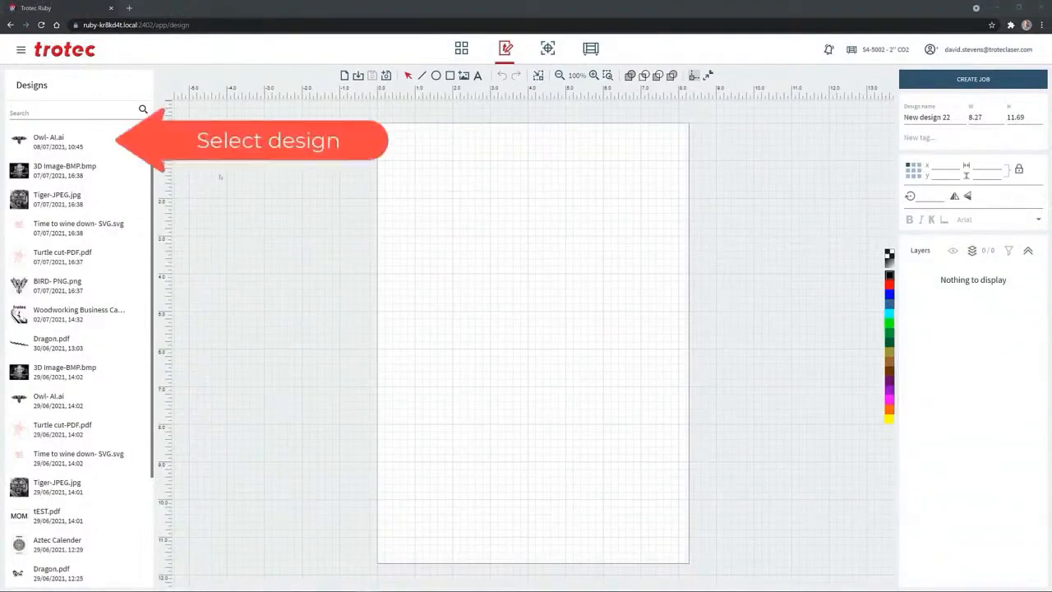
# Step: Open the most recent Owl- AI.ai design and delete both of the owl's wings
pyautogui.click(100, 142)
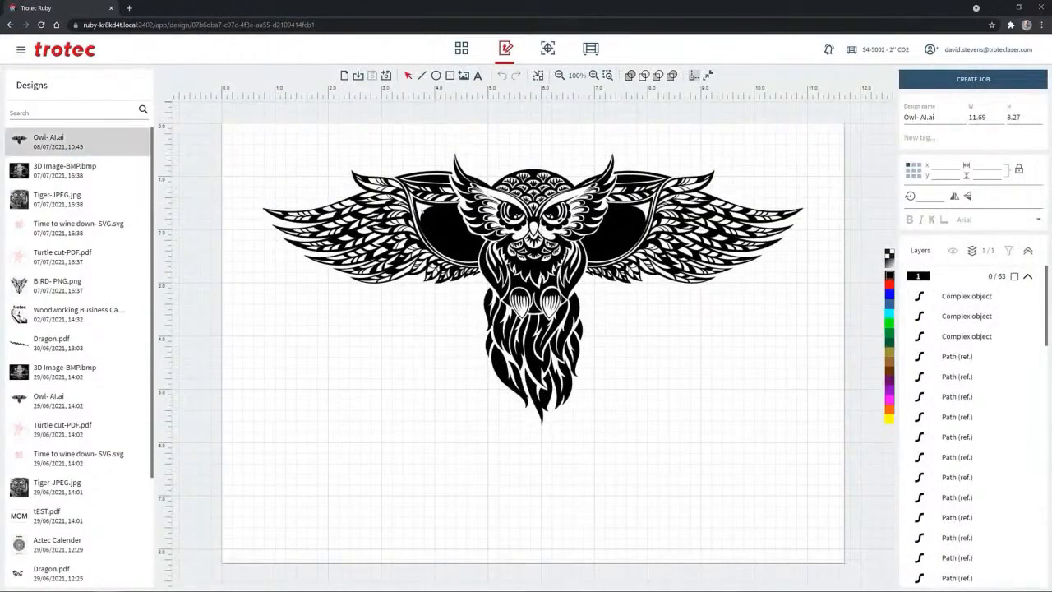
pyautogui.click(437, 211)
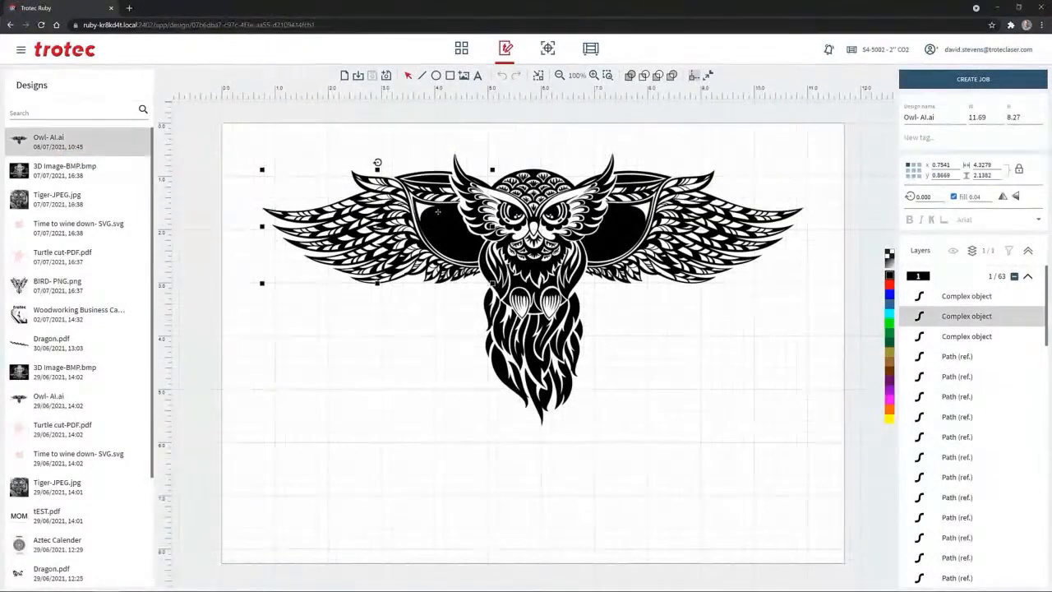
pyautogui.press('Delete')
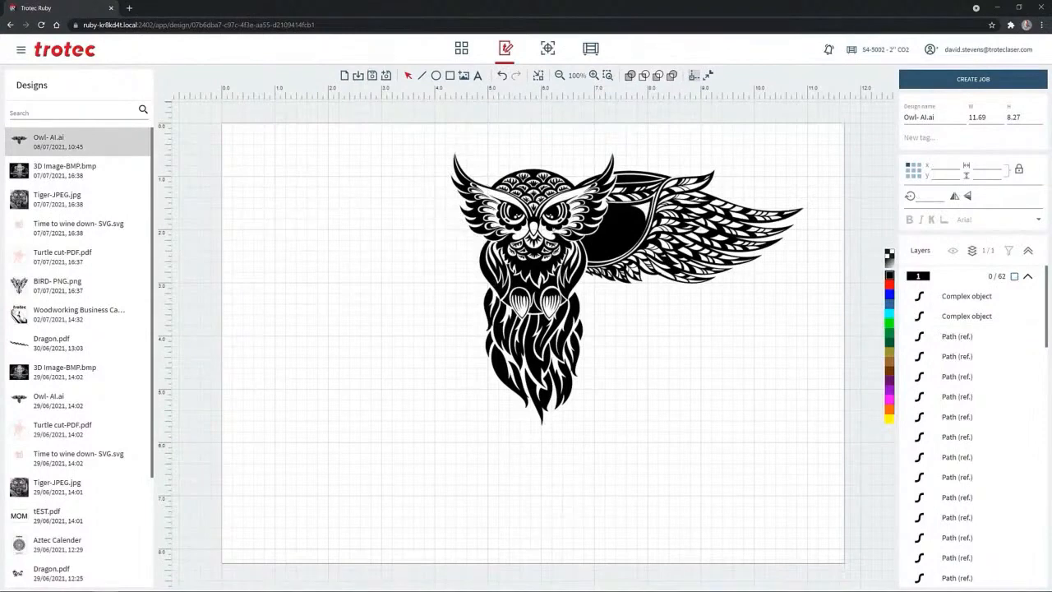
pyautogui.click(683, 232)
pyautogui.press('Delete')
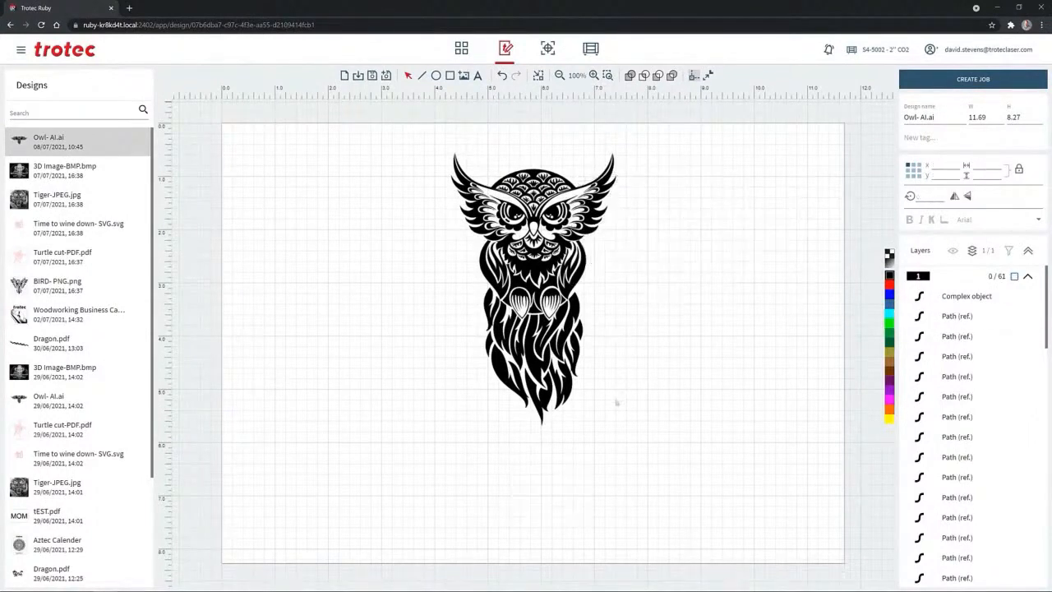
# Step: Delete the owl's tail-feather object, isolating it by listing only the objects visible in a close-up view
pyautogui.scroll(3, 620, 409)
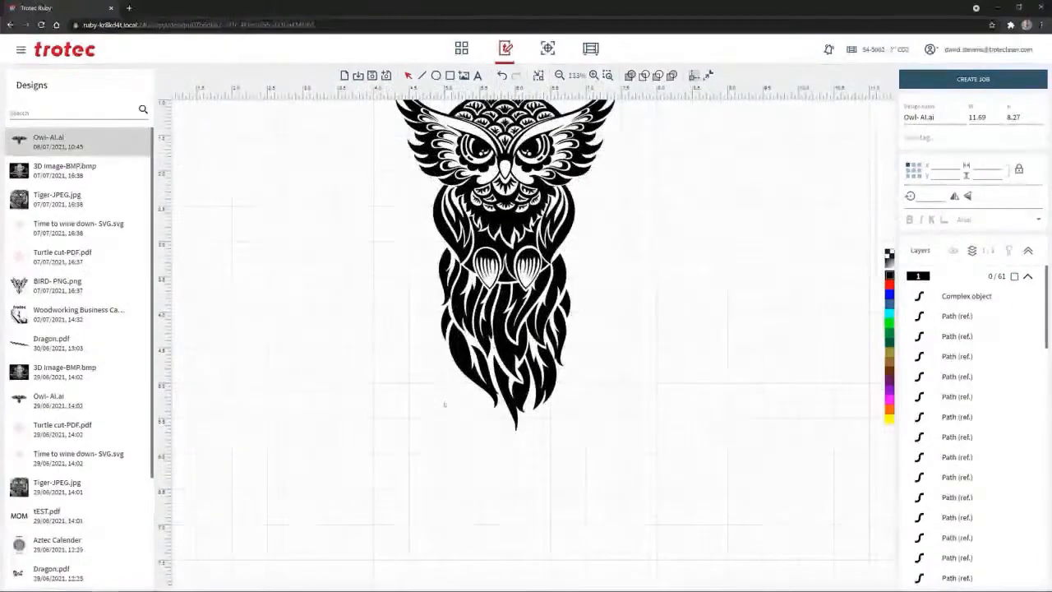
pyautogui.scroll(2, 444, 404)
pyautogui.scroll(3, 524, 366)
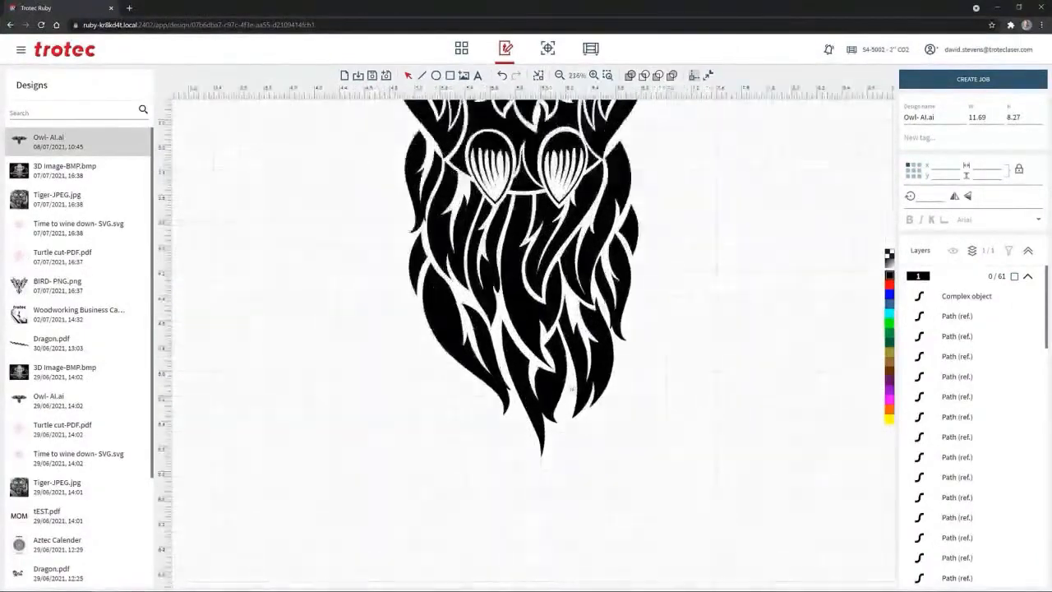
pyautogui.scroll(3, 524, 367)
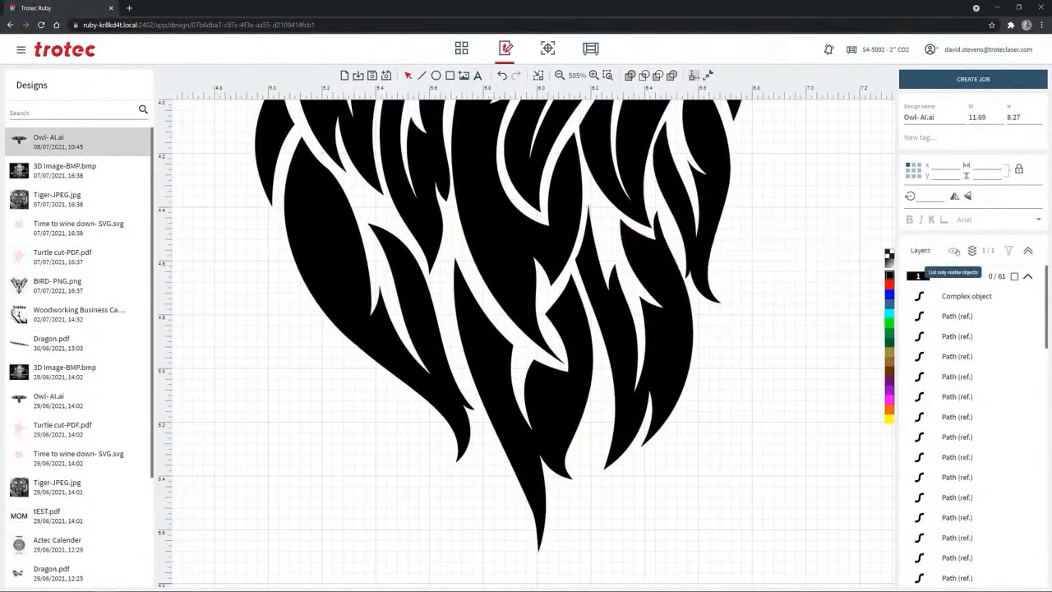
pyautogui.click(953, 250)
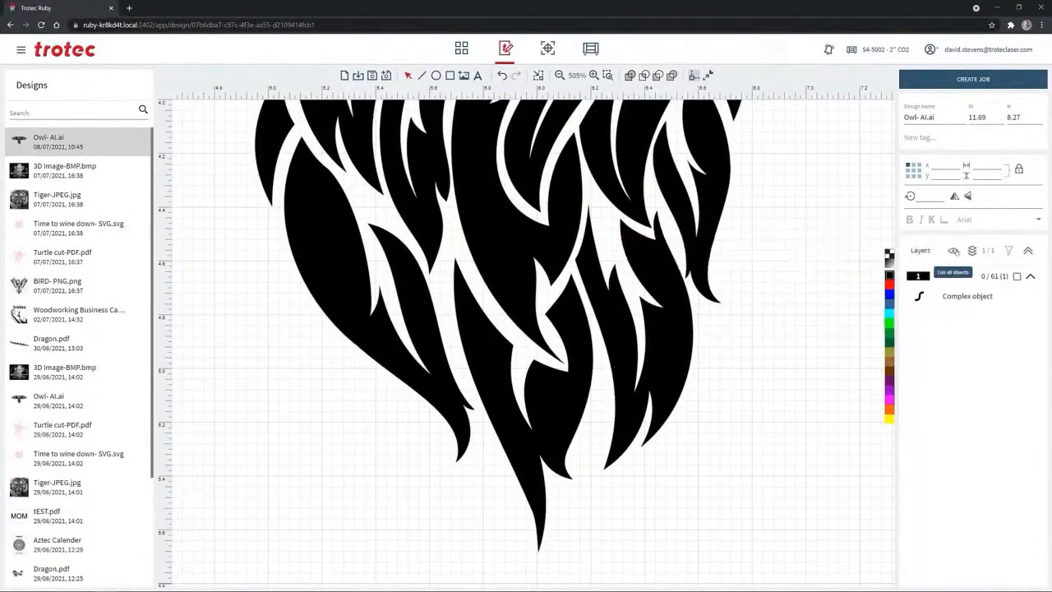
pyautogui.click(951, 299)
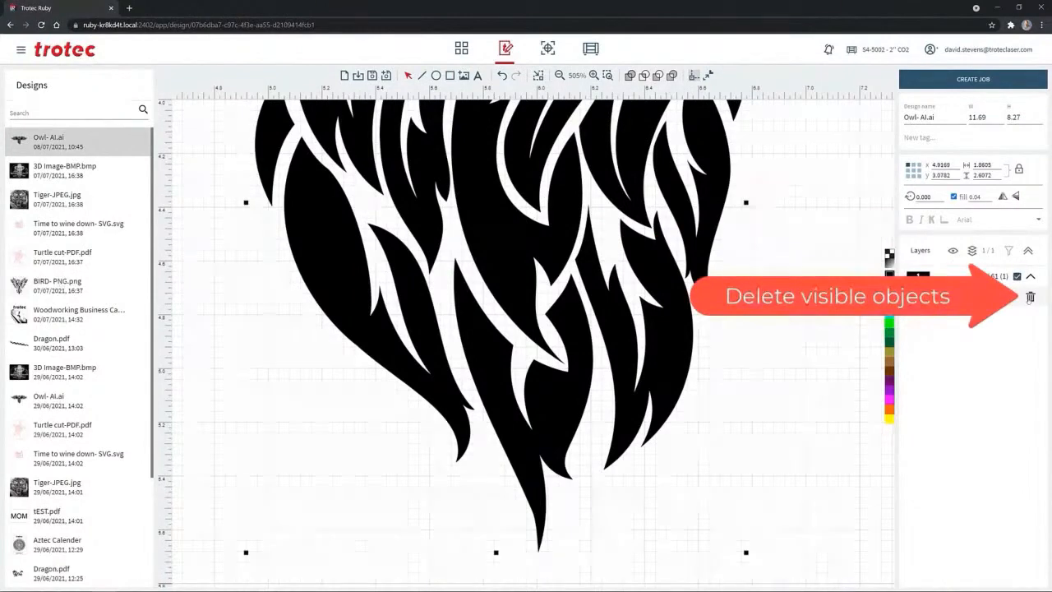
pyautogui.click(1029, 297)
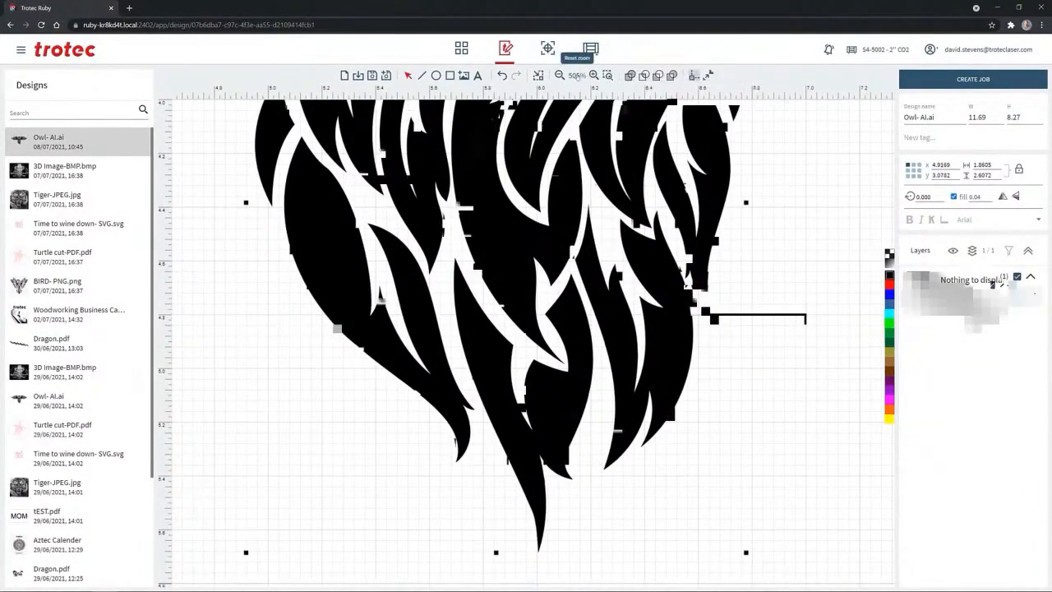
# Step: Select all the remaining owl paths and move them down together to about X 3.91, Y 2.31
pyautogui.click(578, 76)
pyautogui.moveTo(433, 125); pyautogui.dragTo(631, 316)
pyautogui.moveTo(534, 238); pyautogui.dragTo(515, 339)
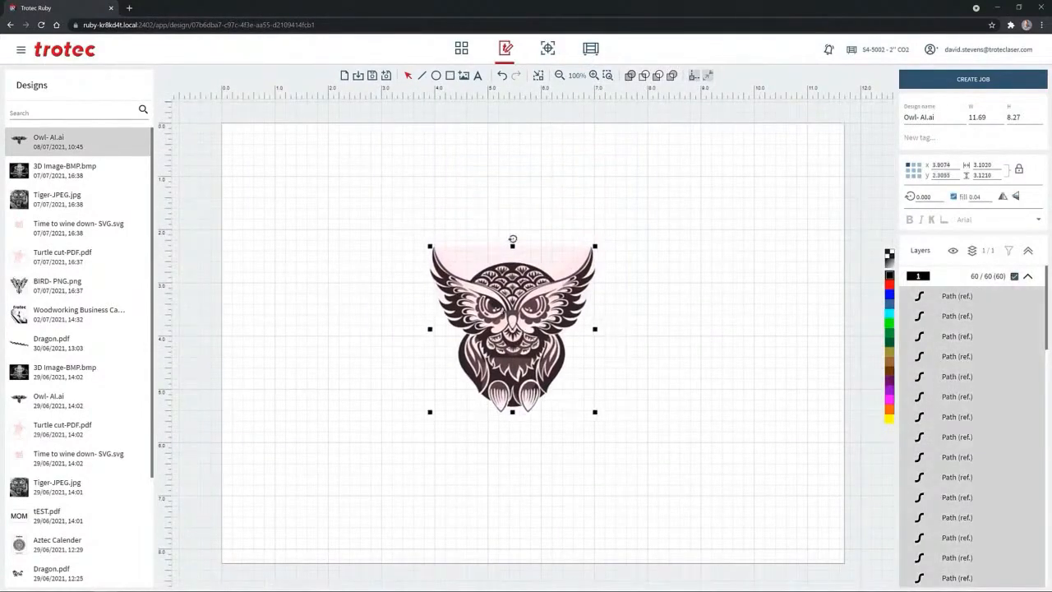
# Step: Draw a circle about 4.88 in diameter, centre it around the owl and colour it red
pyautogui.click(435, 76)
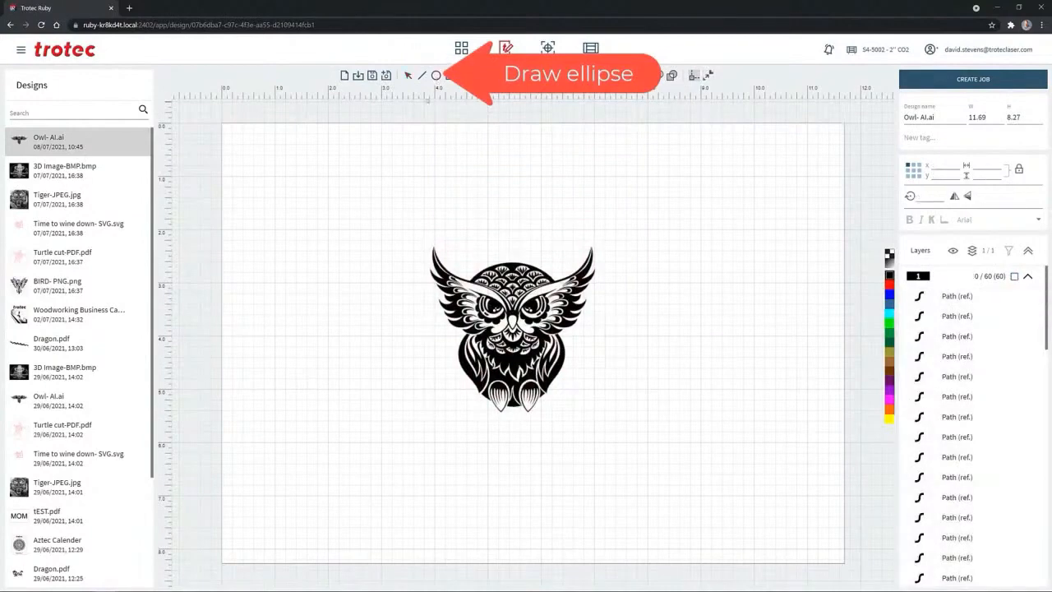
pyautogui.moveTo(415, 209); pyautogui.dragTo(607, 466)
pyautogui.press('ctrl')
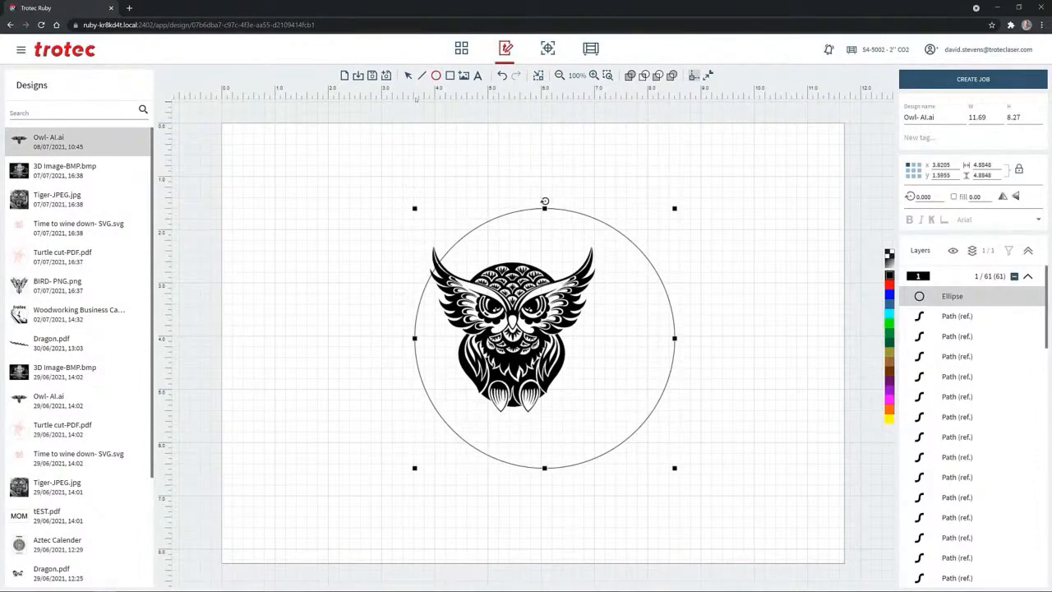
pyautogui.moveTo(664, 289); pyautogui.dragTo(633, 289)
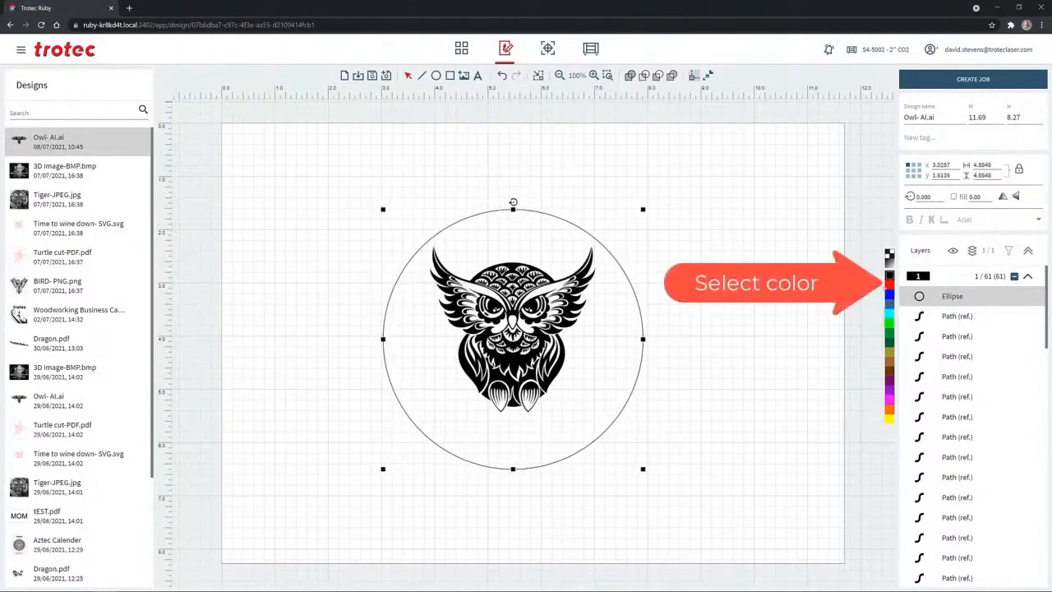
pyautogui.click(888, 286)
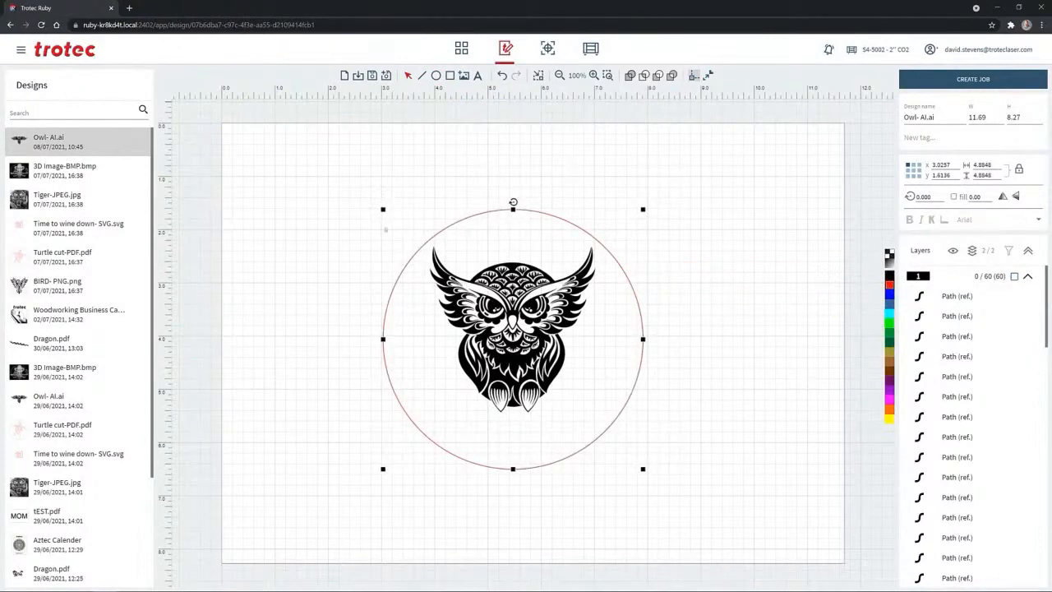
# Step: Add a text object containing a first name below the red circle
pyautogui.click(478, 76)
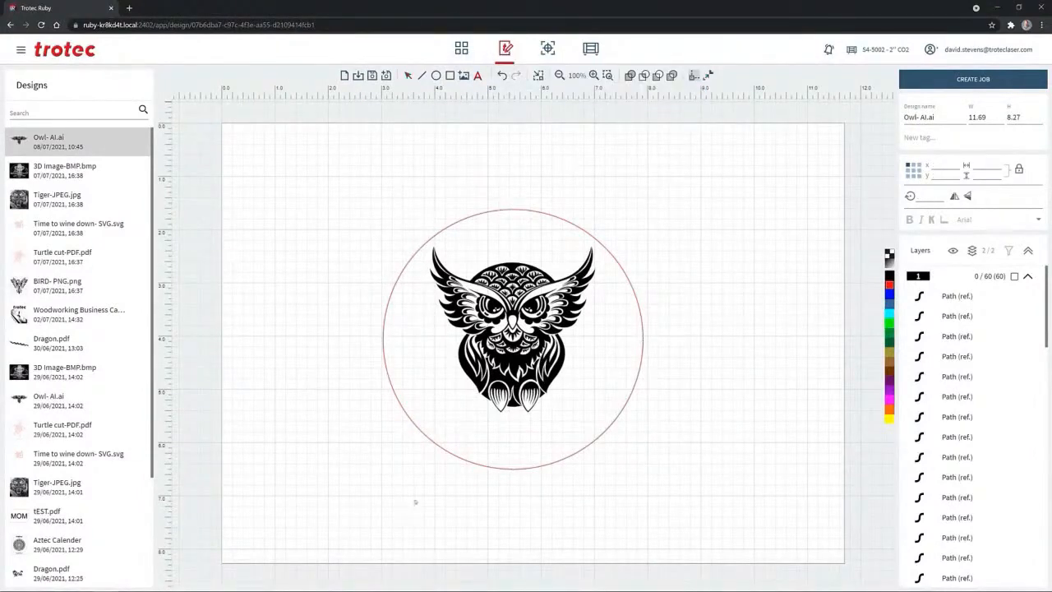
pyautogui.write('Samantha')
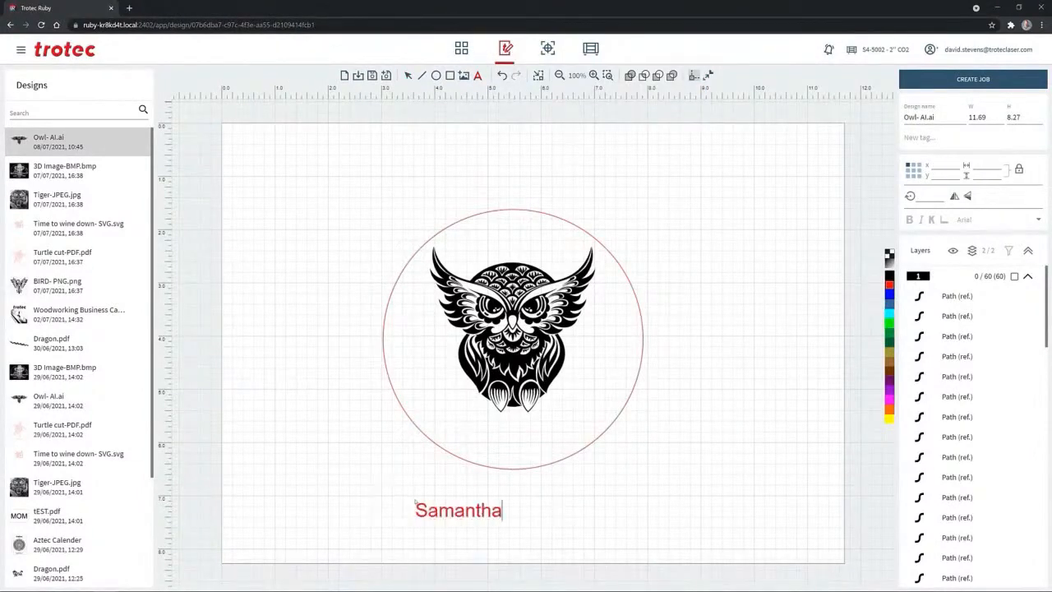
pyautogui.click(406, 75)
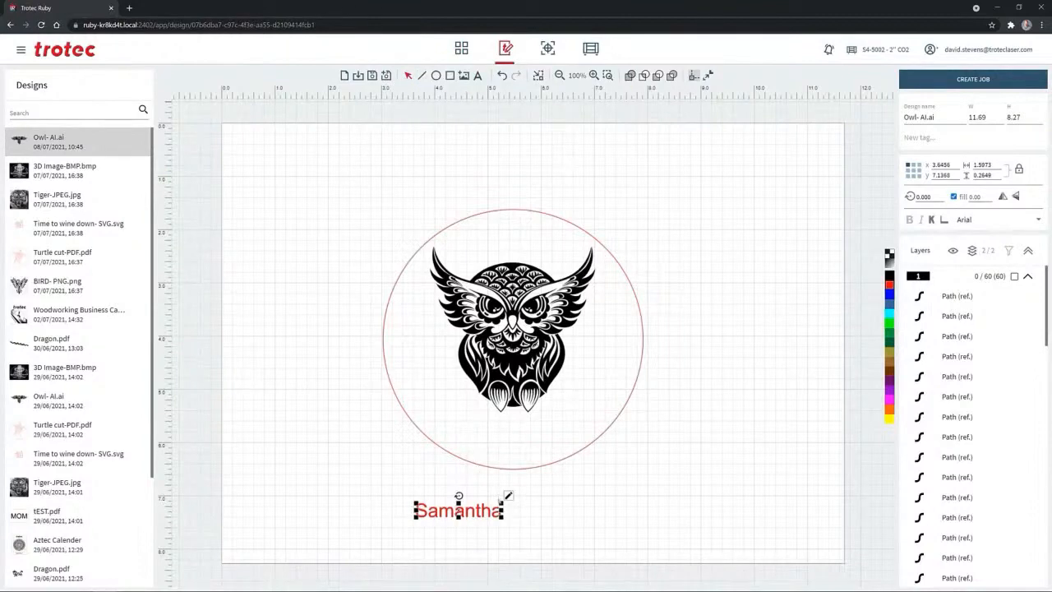
# Step: Enlarge the name text to about 2.29 wide, colour it black and move it inside the circle below the owl
pyautogui.moveTo(507, 495); pyautogui.dragTo(540, 493)
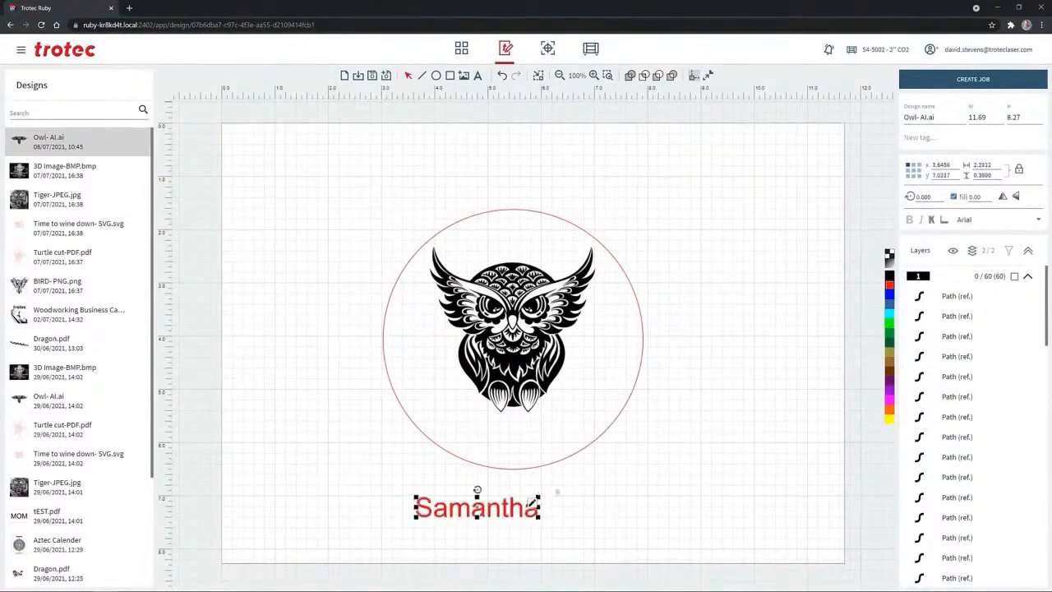
pyautogui.click(888, 275)
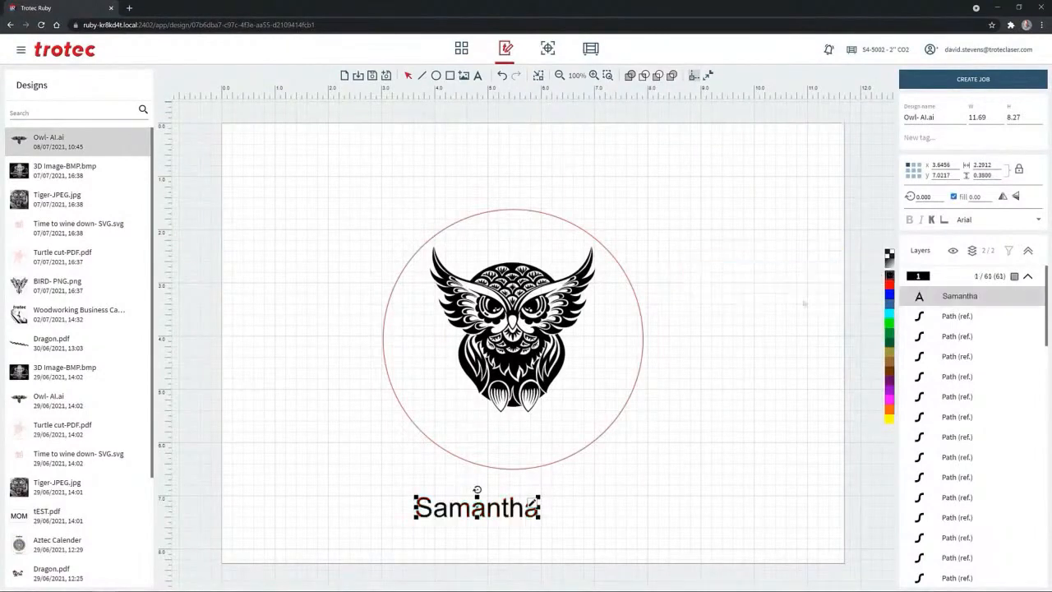
pyautogui.moveTo(479, 503); pyautogui.dragTo(510, 432)
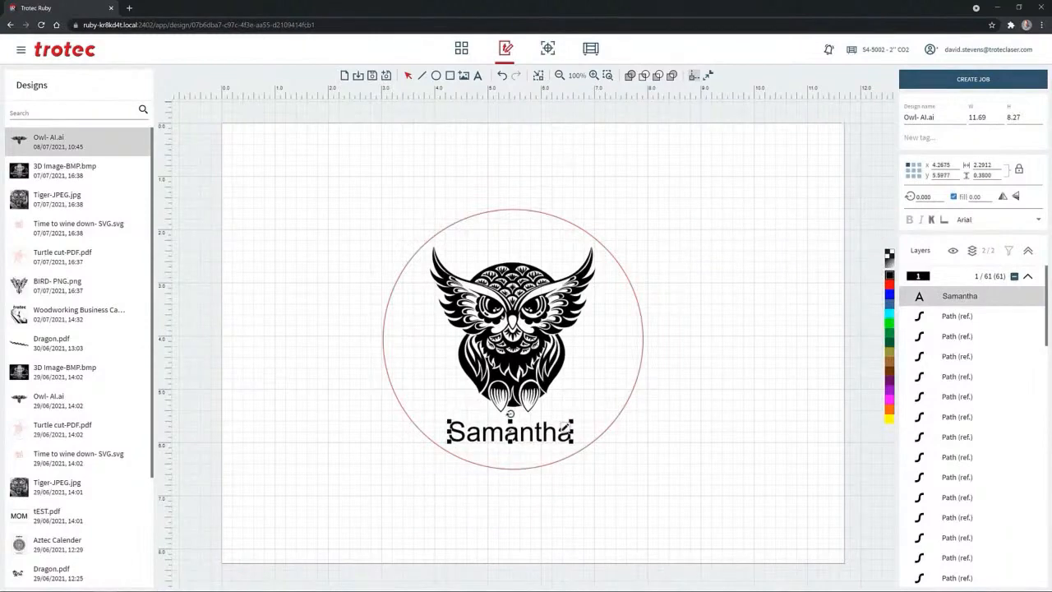
# Step: Select all the owl paths and move them down to about X 3.92, Y 2.48, just above the name
pyautogui.moveTo(378, 208); pyautogui.dragTo(678, 422)
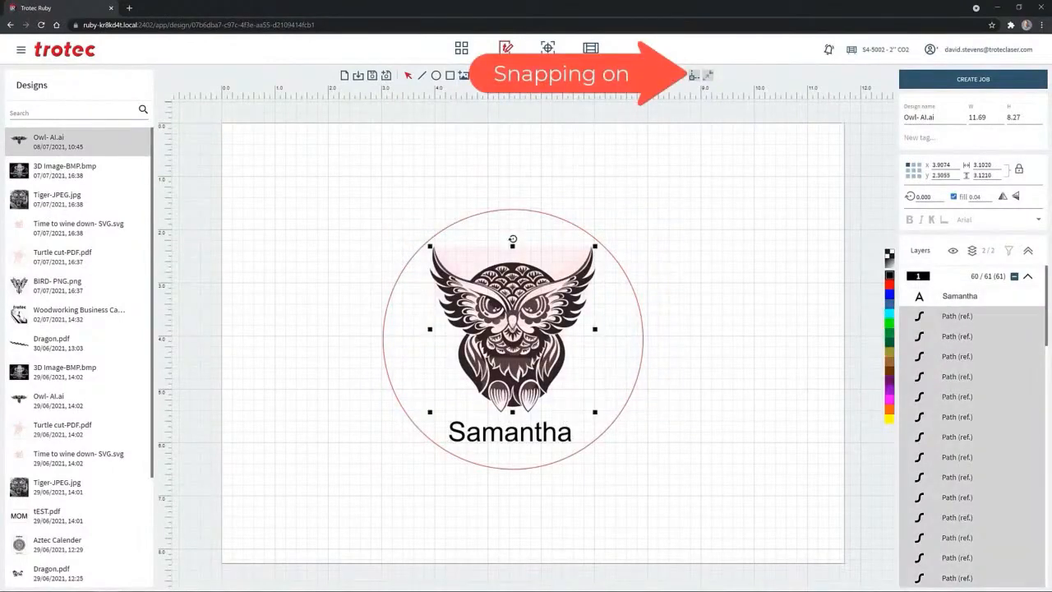
pyautogui.moveTo(509, 325); pyautogui.dragTo(509, 335)
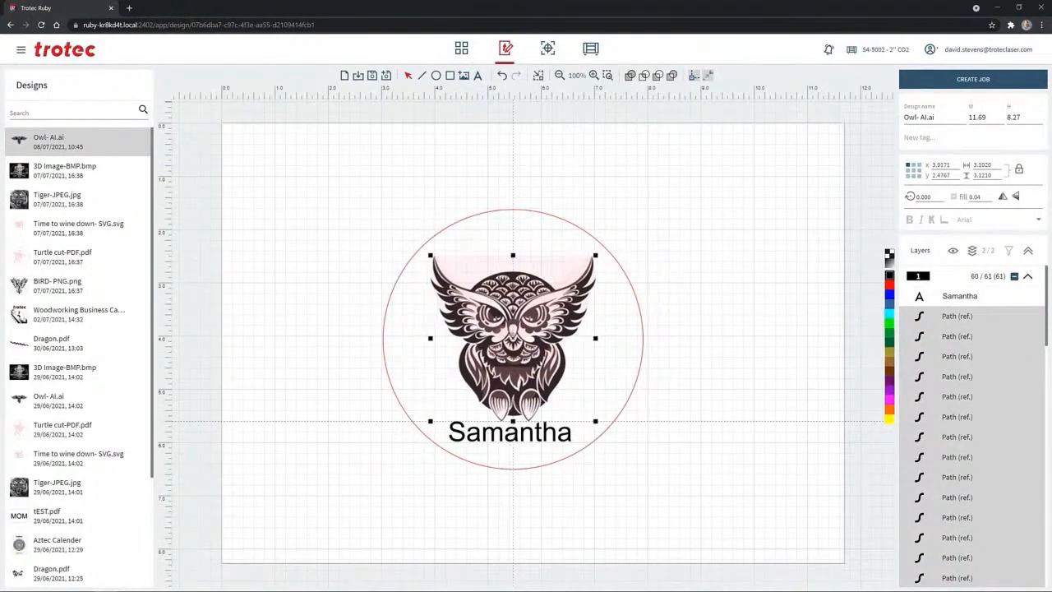
pyautogui.moveTo(440, 280); pyautogui.dragTo(440, 280)
# Step: Select the owl, name and circle together and scale them down proportionally to 3.000 wide
pyautogui.moveTo(319, 152); pyautogui.dragTo(699, 496)
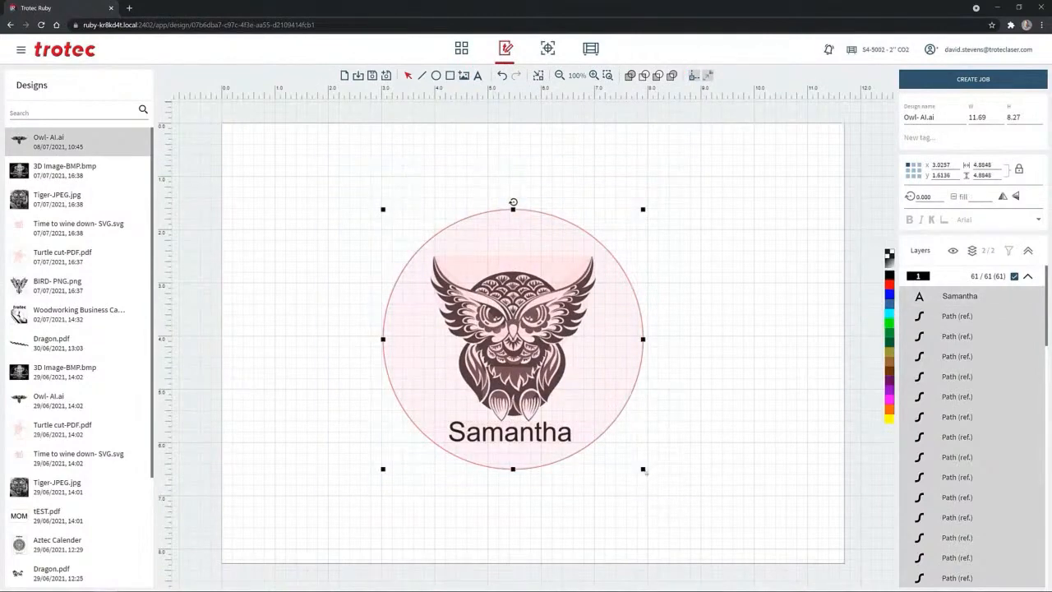
pyautogui.moveTo(643, 469); pyautogui.dragTo(572, 398)
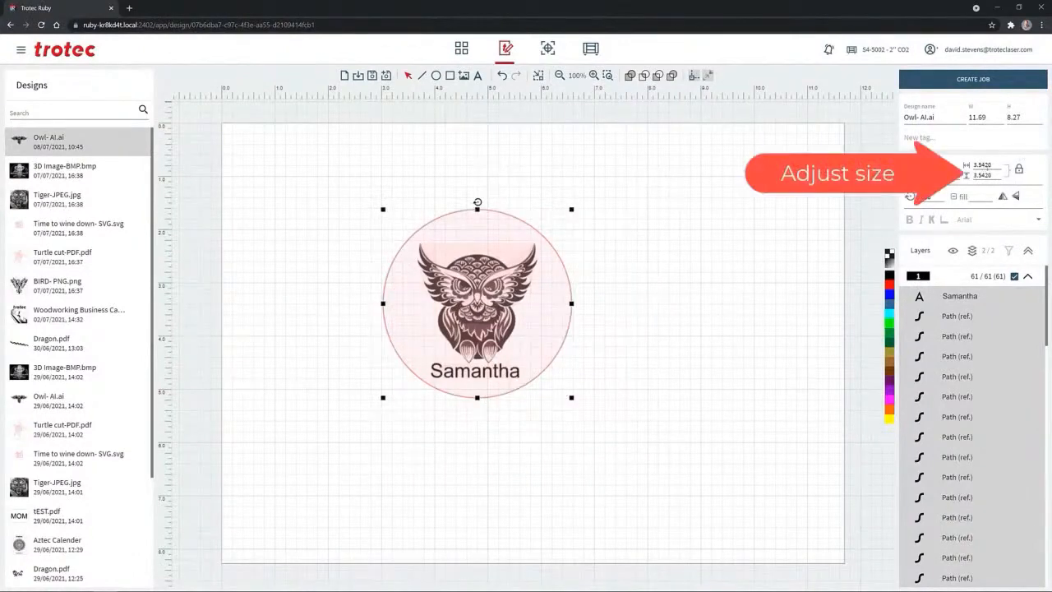
pyautogui.doubleClick(982, 165)
pyautogui.write('3.000')
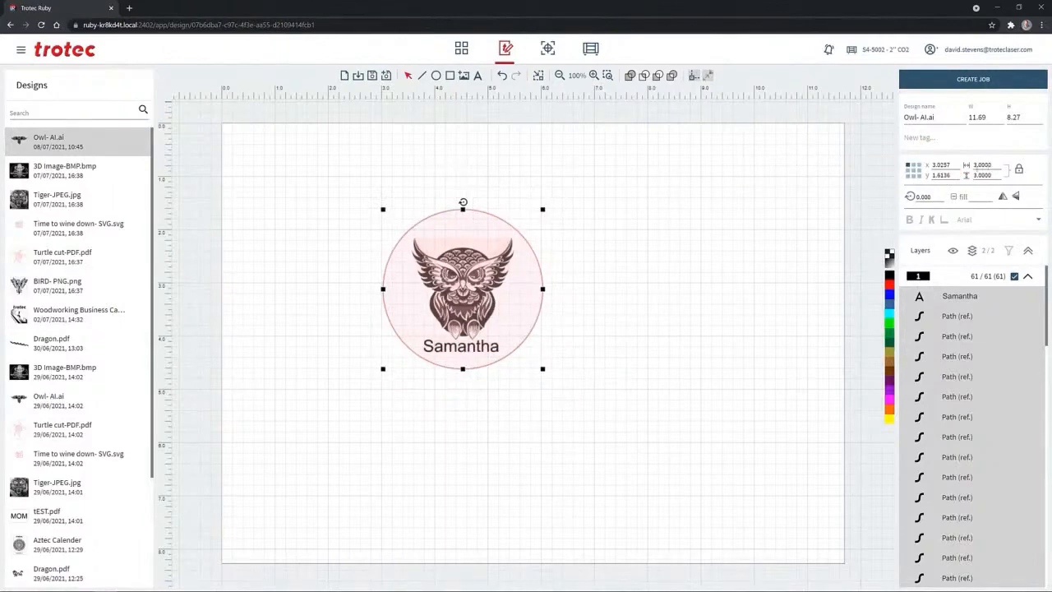
# Step: Fit the page to the owl design and create a job from it
pyautogui.click(538, 76)
pyautogui.click(321, 138)
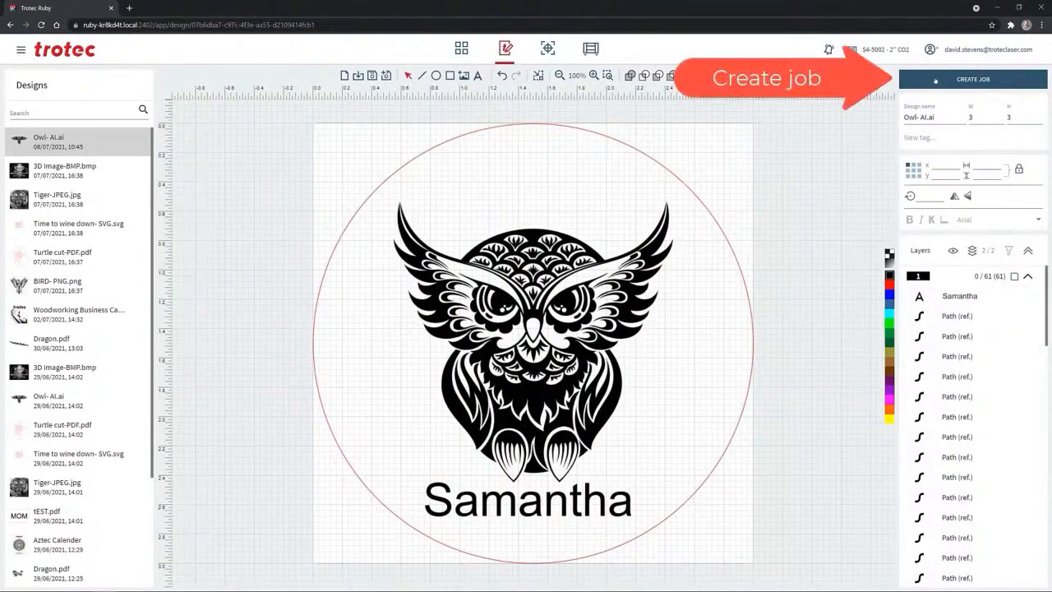
pyautogui.click(935, 79)
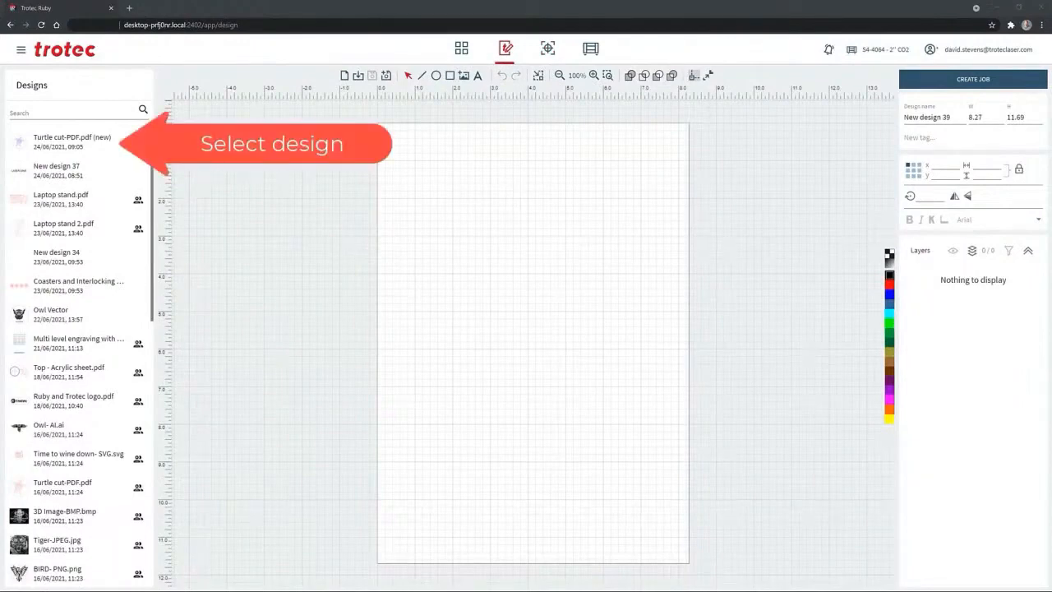
# Step: Open the design Turtle cut-PDF.pdf (new) and draw a circle about 0.57 in diameter just above the large red circle
pyautogui.click(72, 141)
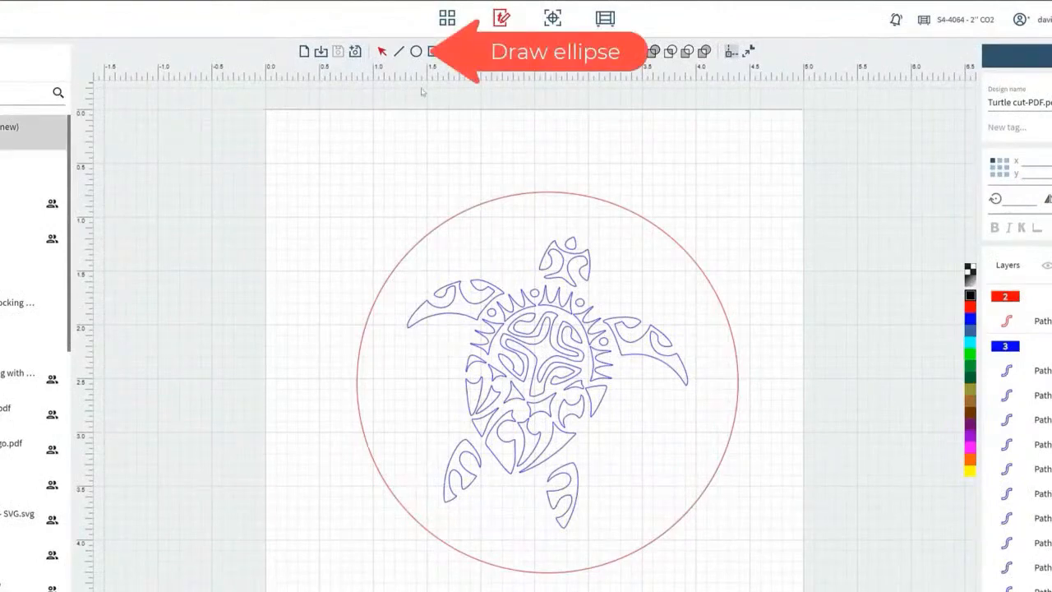
pyautogui.click(417, 51)
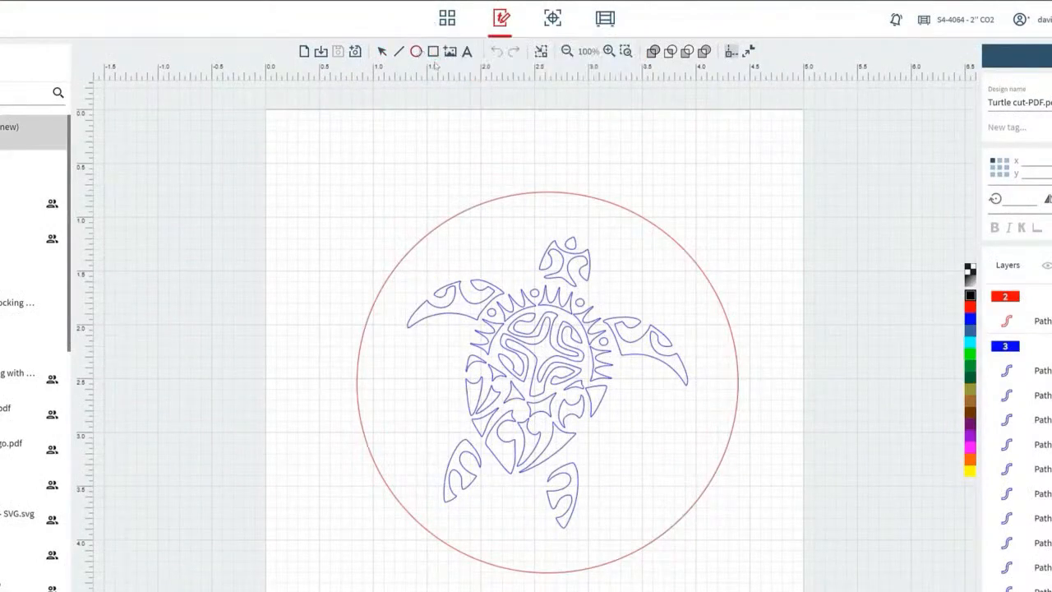
pyautogui.moveTo(491, 132)
pyautogui.mouseDown()
pyautogui.moveTo(547, 171)
pyautogui.moveTo(553, 189)
pyautogui.mouseUp()
pyautogui.press('ctrl')
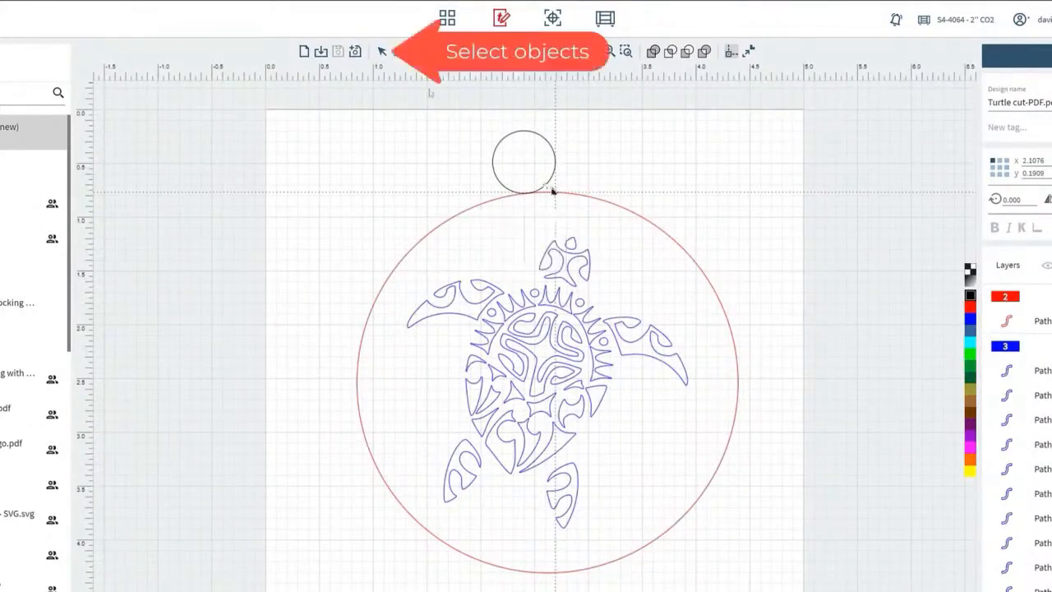
# Step: Move the small circle to about X 2.41, Y 0.48 so it overlaps the upper edge of the large red circle
pyautogui.click(382, 51)
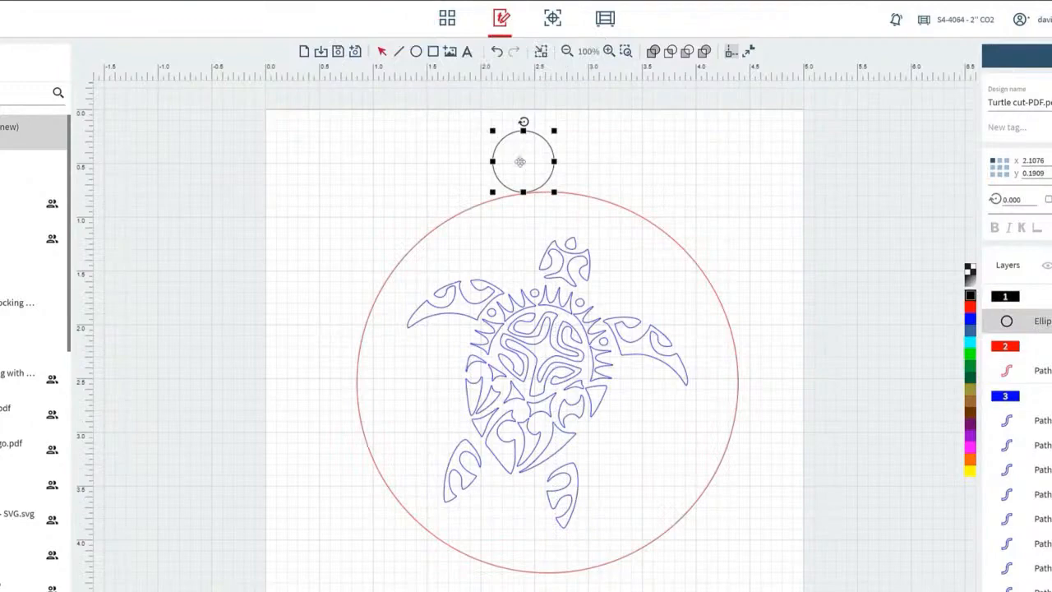
pyautogui.moveTo(522, 165); pyautogui.dragTo(556, 192)
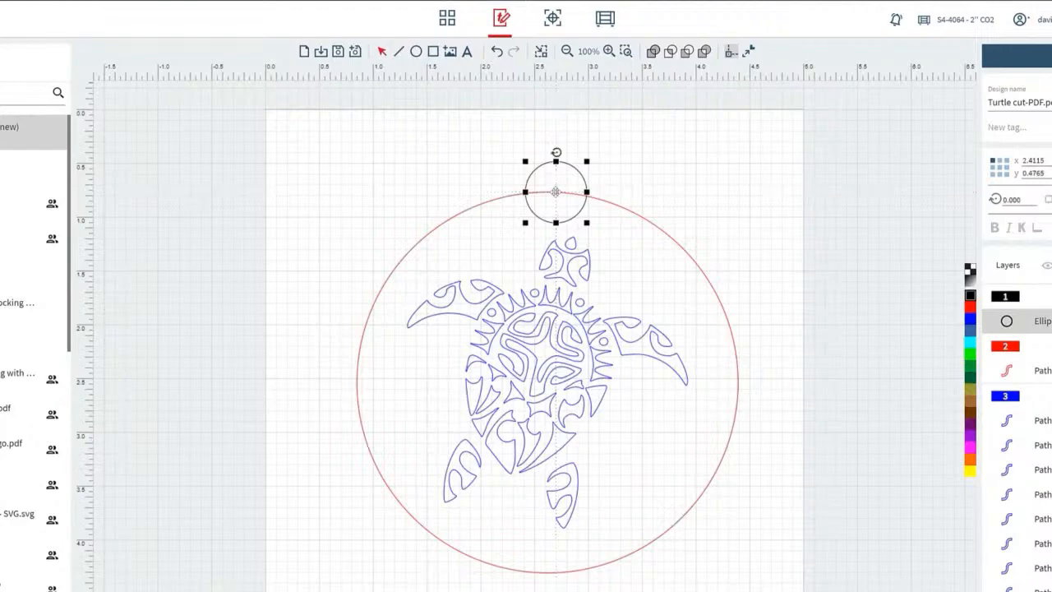
pyautogui.click(479, 168)
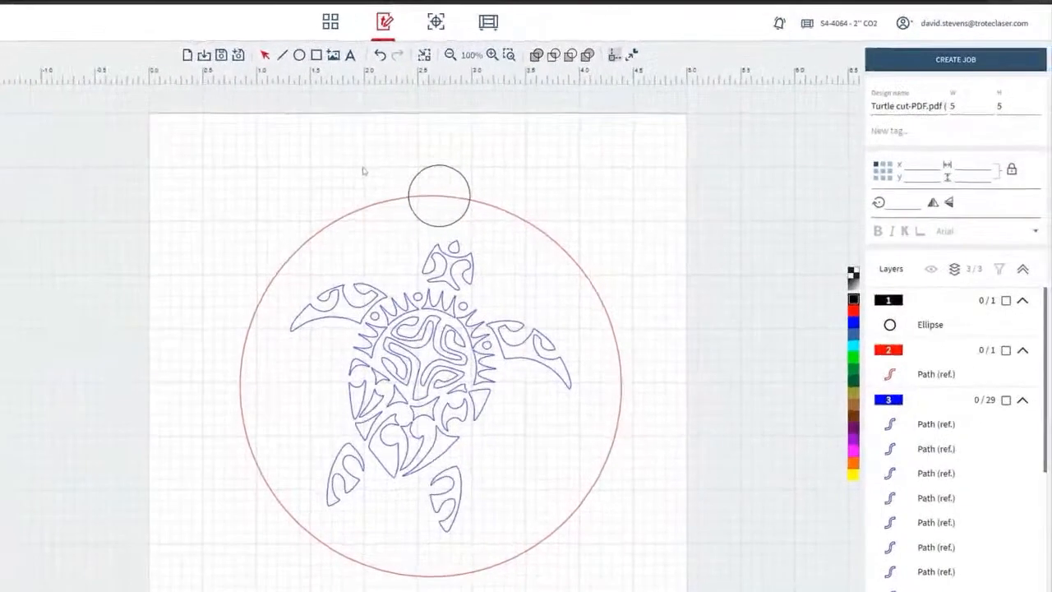
# Step: Select the small ellipse and the large red circle and merge them into one outline with Union
pyautogui.click(1006, 301)
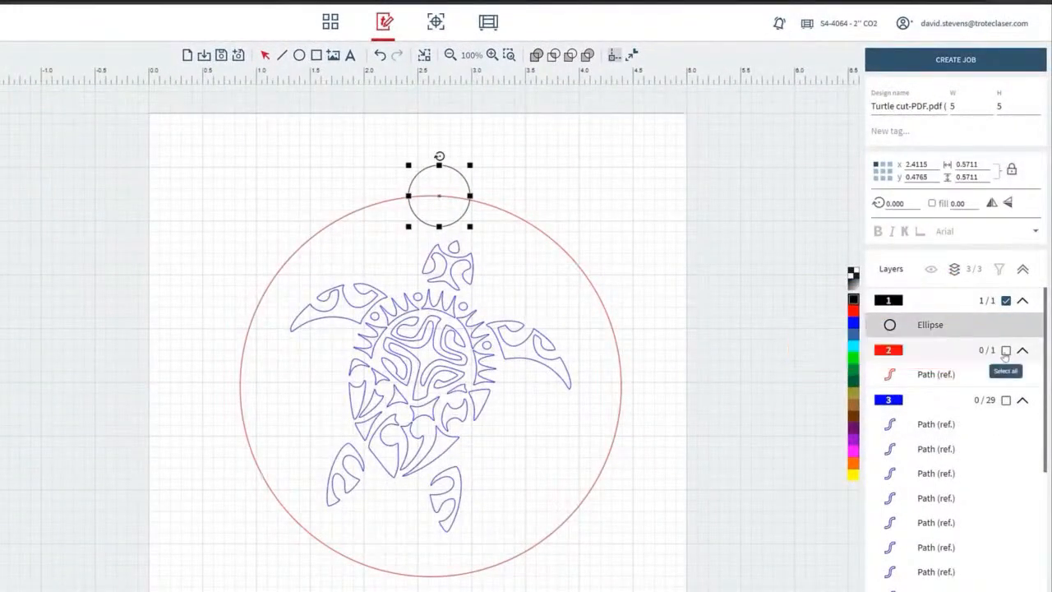
pyautogui.click(1006, 350)
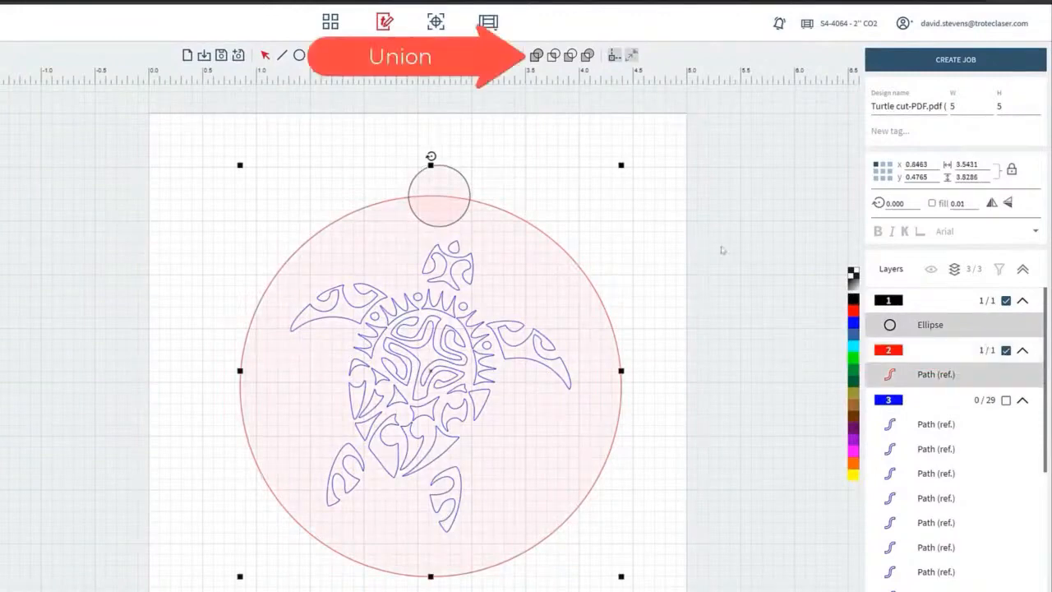
pyautogui.click(535, 55)
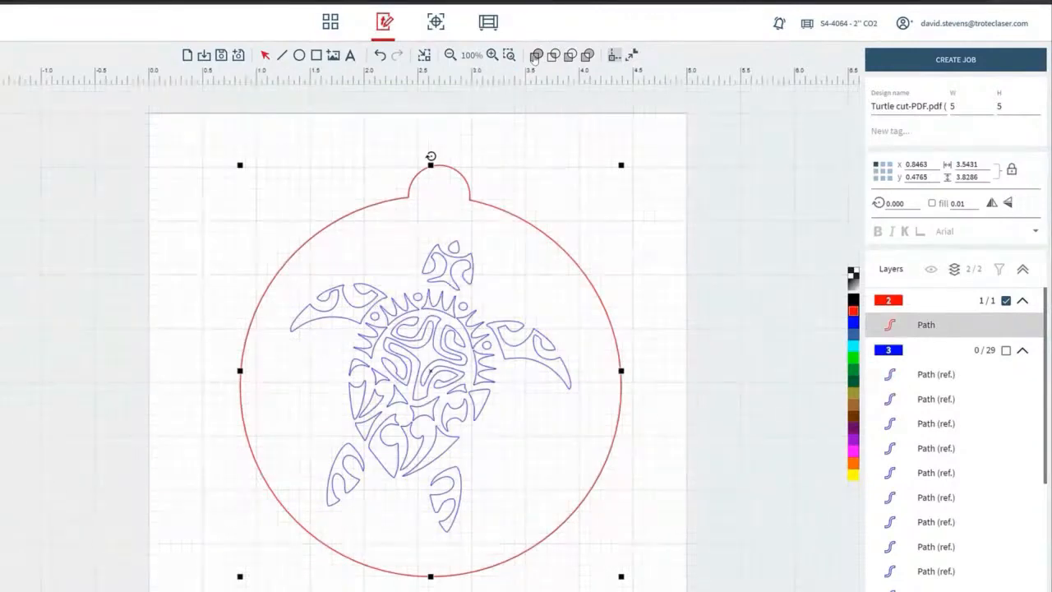
# Step: Draw a hanging hole about 0.15 in diameter in the middle of the outline's upper tab
pyautogui.click(299, 55)
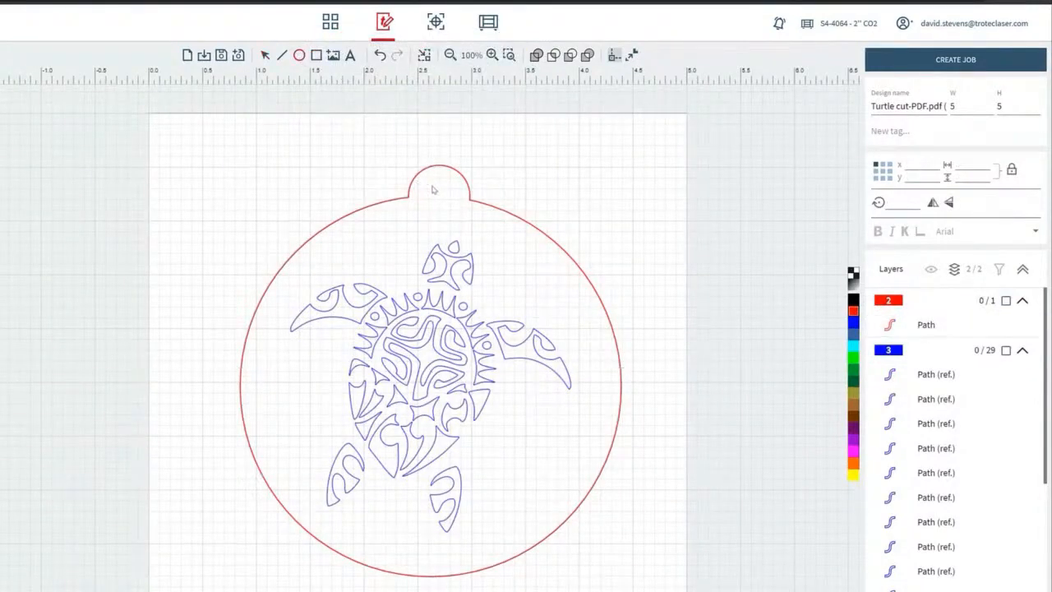
pyautogui.moveTo(432, 190); pyautogui.dragTo(448, 205)
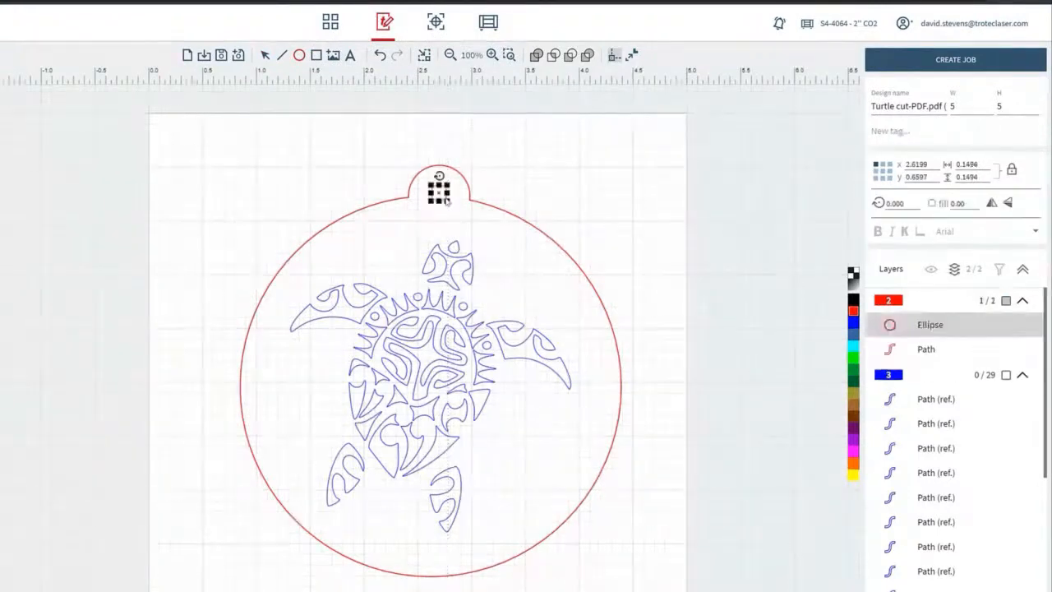
pyautogui.click(361, 161)
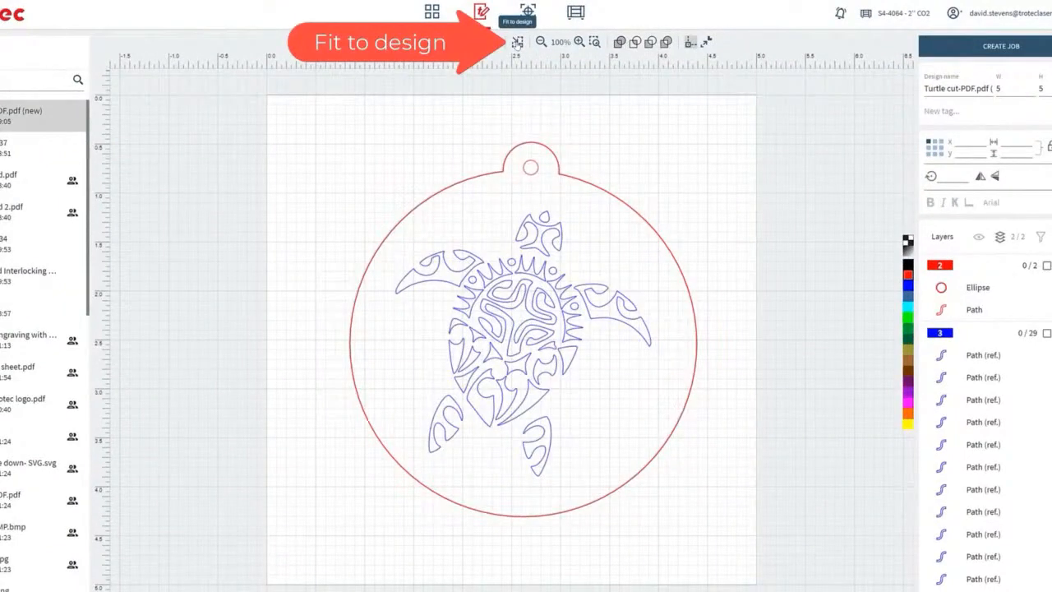
# Step: Fit the page to the turtle ornament design and create a job from it
pyautogui.click(517, 42)
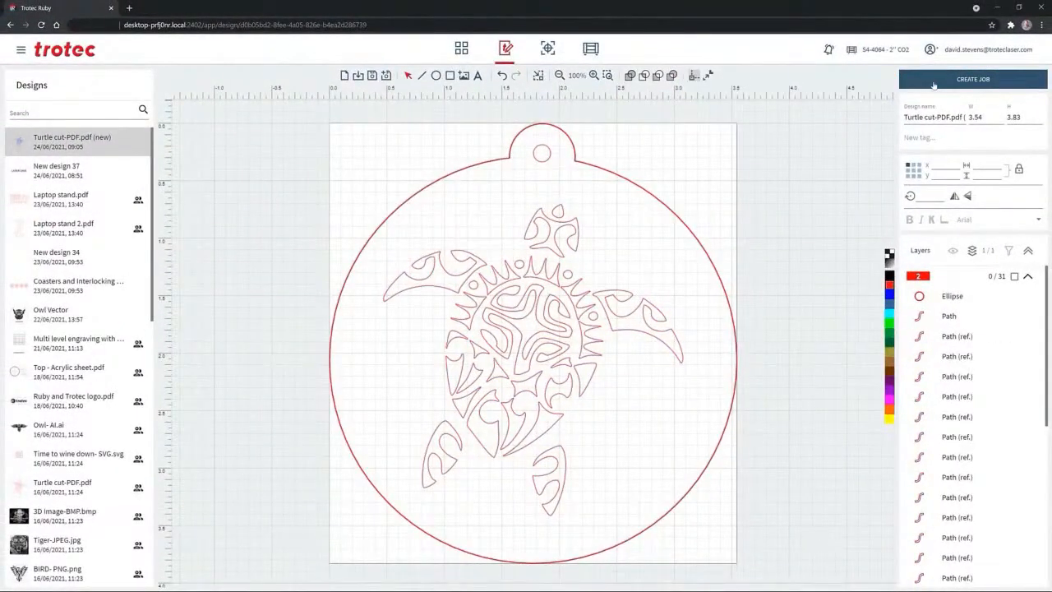
pyautogui.click(933, 84)
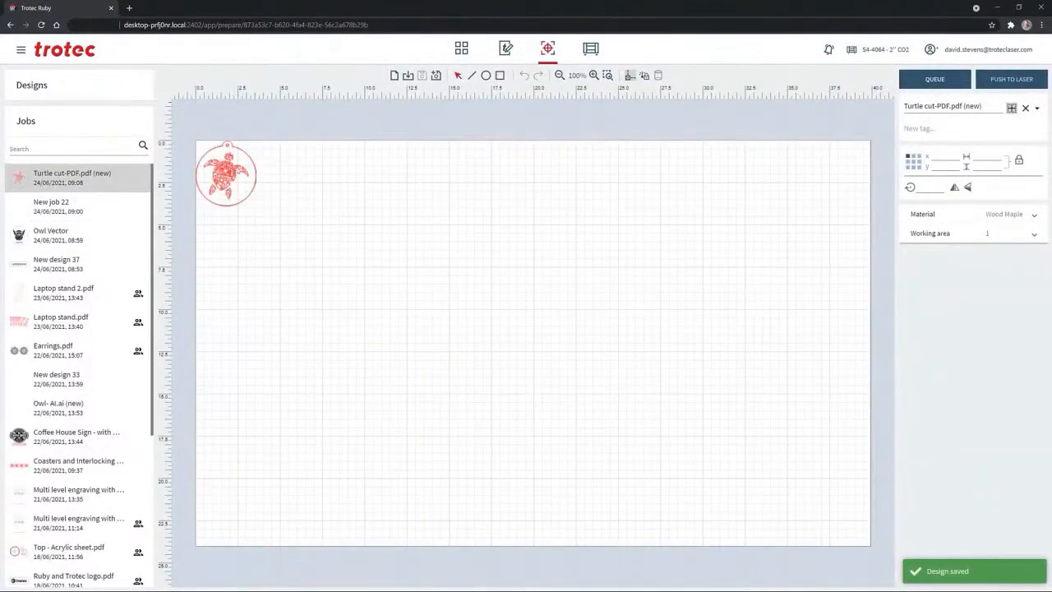
# Step: Move the turtle ornament on the job plate to about X 14.62, Y 4.65 and view it close up
pyautogui.moveTo(253, 165); pyautogui.dragTo(499, 241)
pyautogui.scroll(1, 481, 247)
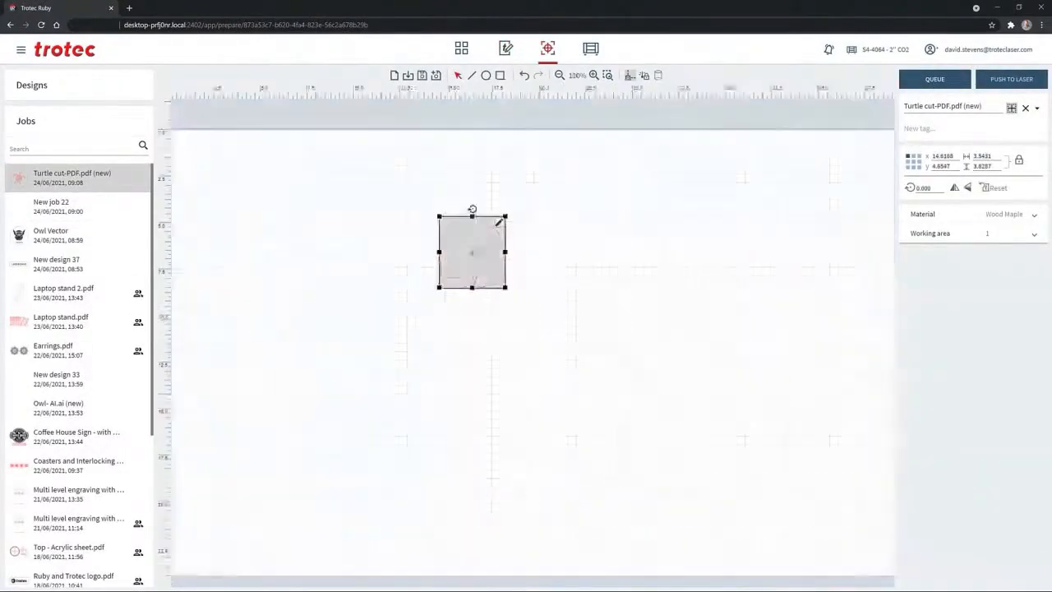
pyautogui.scroll(11, 498, 222)
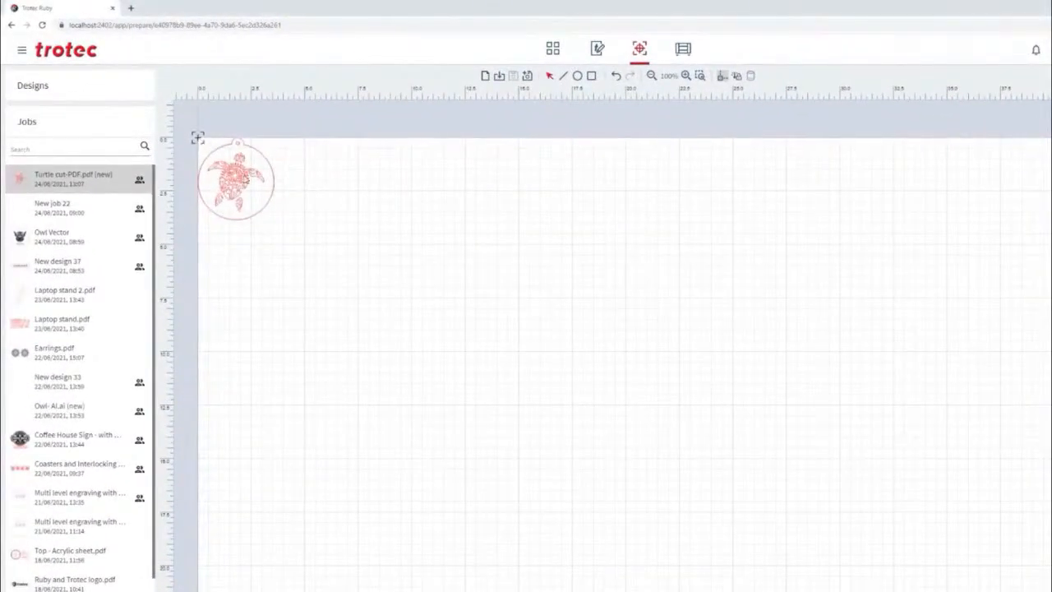
# Step: Reposition the laser head marker to several places on the plate, finishing at about X 8.9, Y 5.8
pyautogui.moveTo(197, 137)
pyautogui.mouseDown()
pyautogui.moveTo(429, 284)
pyautogui.moveTo(528, 291)
pyautogui.mouseUp()
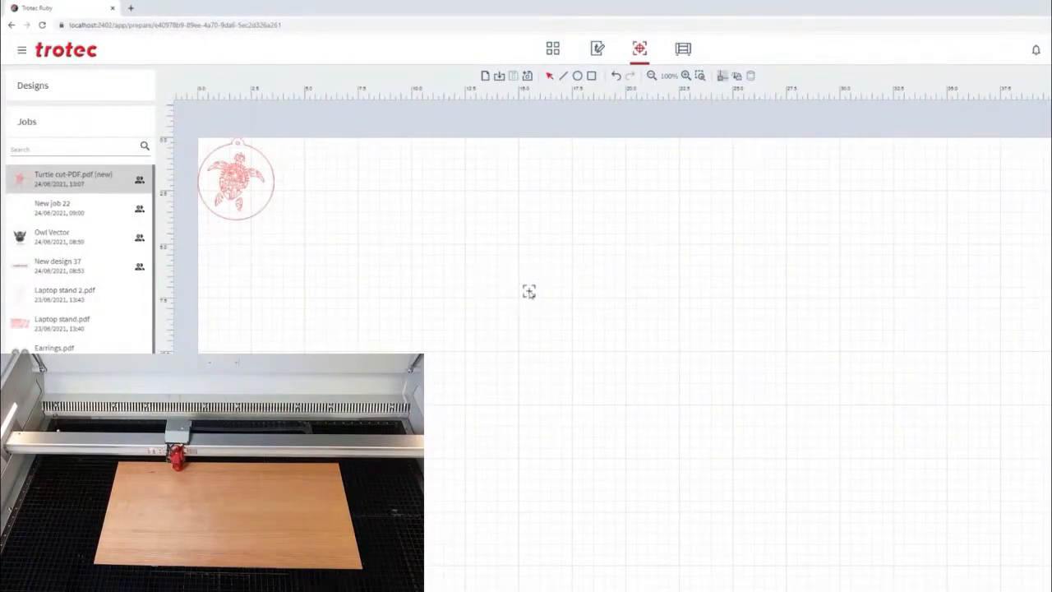
pyautogui.click(611, 388)
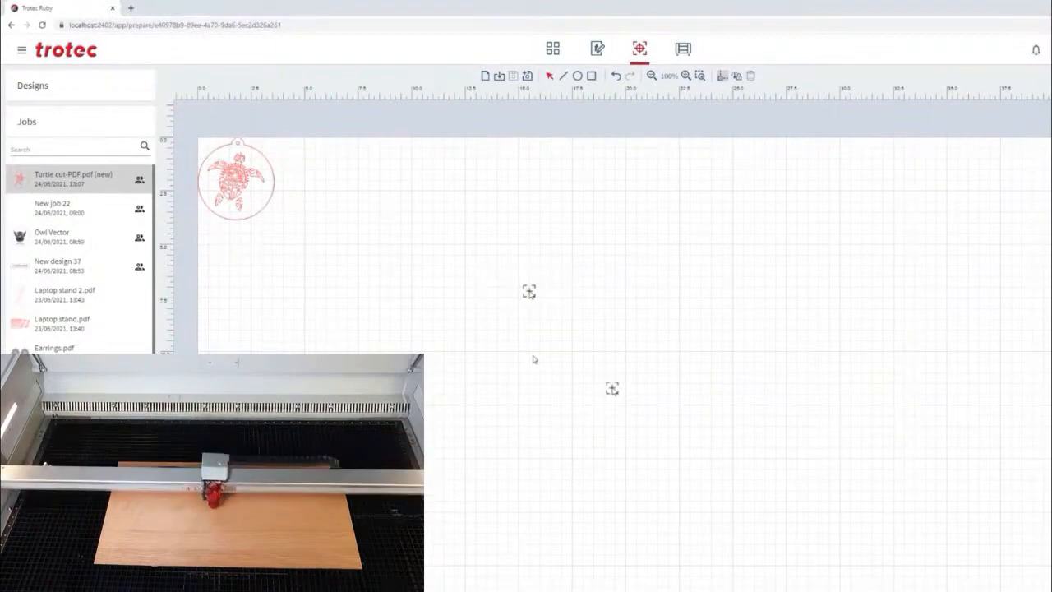
pyautogui.moveTo(611, 388); pyautogui.dragTo(388, 262)
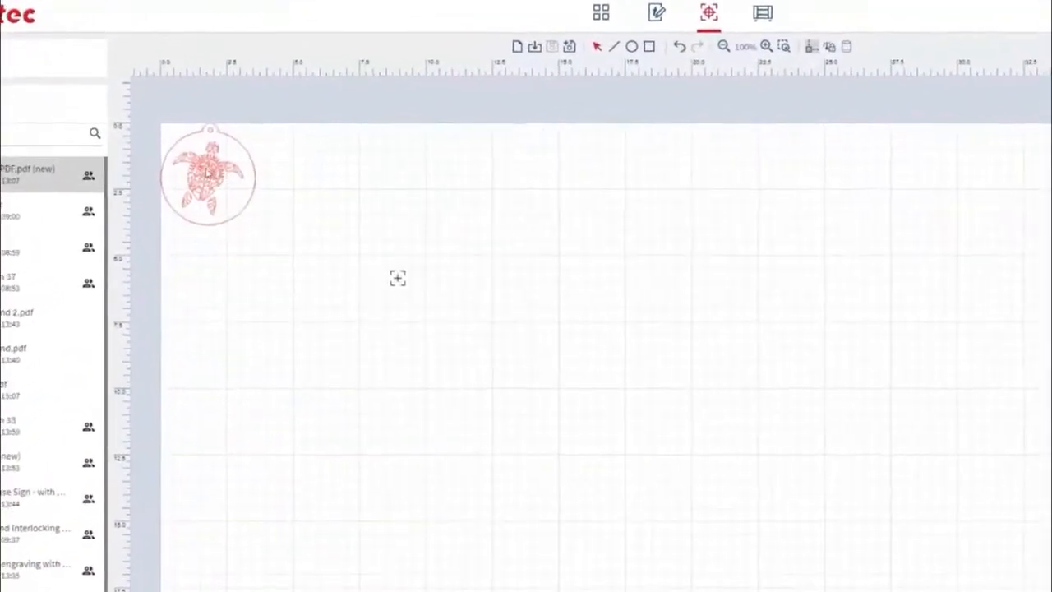
# Step: Snap different points of the turtle ornament to the laser head marker, finishing with its upper-left corner on the marker
pyautogui.moveTo(208, 172)
pyautogui.mouseDown()
pyautogui.moveTo(254, 209)
pyautogui.moveTo(500, 315)
pyautogui.moveTo(464, 338)
pyautogui.moveTo(455, 299)
pyautogui.moveTo(470, 207)
pyautogui.moveTo(423, 231)
pyautogui.moveTo(332, 231)
pyautogui.moveTo(344, 230)
pyautogui.moveTo(333, 333)
pyautogui.moveTo(350, 335)
pyautogui.mouseUp()
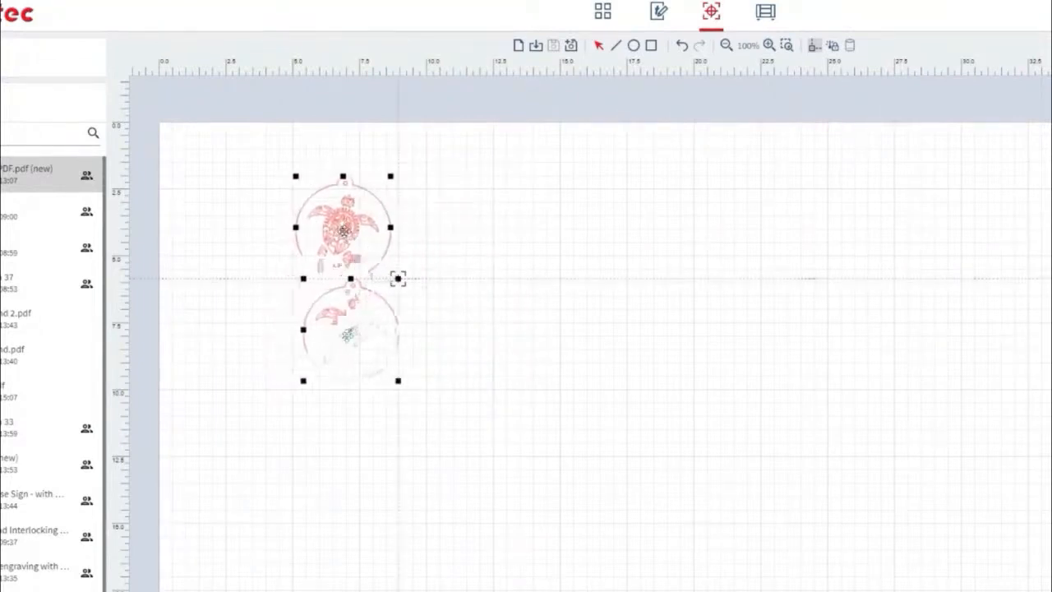
pyautogui.moveTo(391, 285)
pyautogui.mouseDown()
pyautogui.moveTo(364, 234)
pyautogui.moveTo(392, 235)
pyautogui.mouseUp()
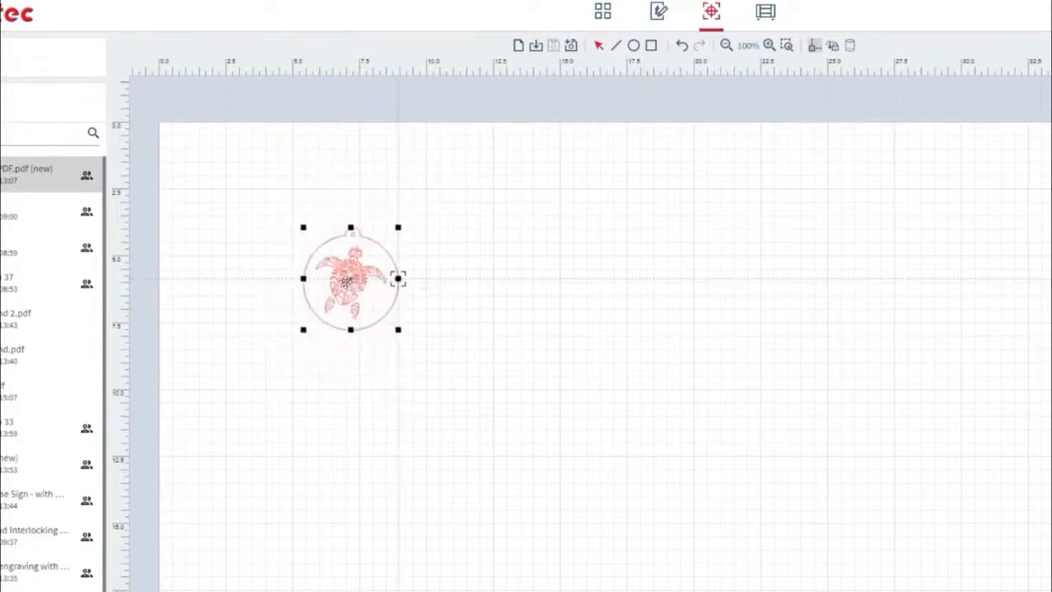
pyautogui.moveTo(341, 293); pyautogui.dragTo(448, 339)
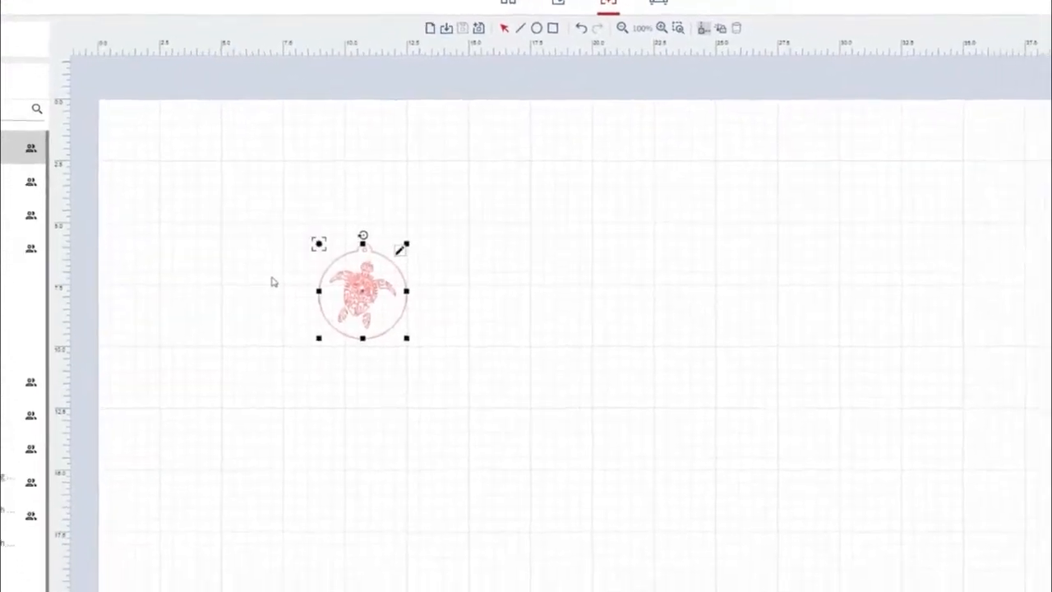
# Step: Copy the turtle ornament and paste five duplicates side by side in a row
pyautogui.hotkey('ctrl', 'c')
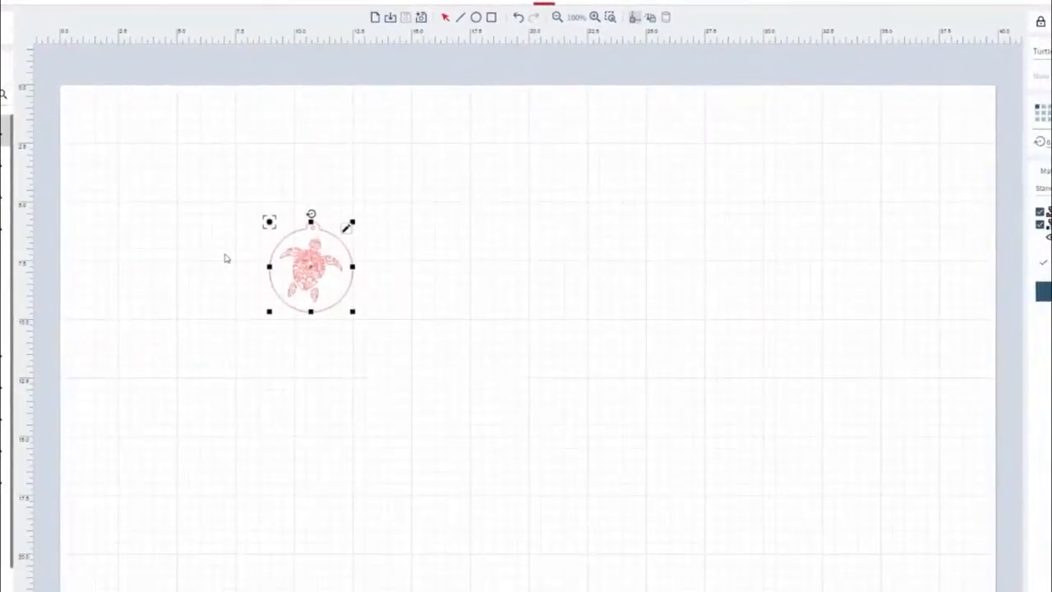
pyautogui.hotkey('ctrl', 'v')
pyautogui.hotkey('ctrl', 'v')
pyautogui.hotkey('ctrl', 'v')
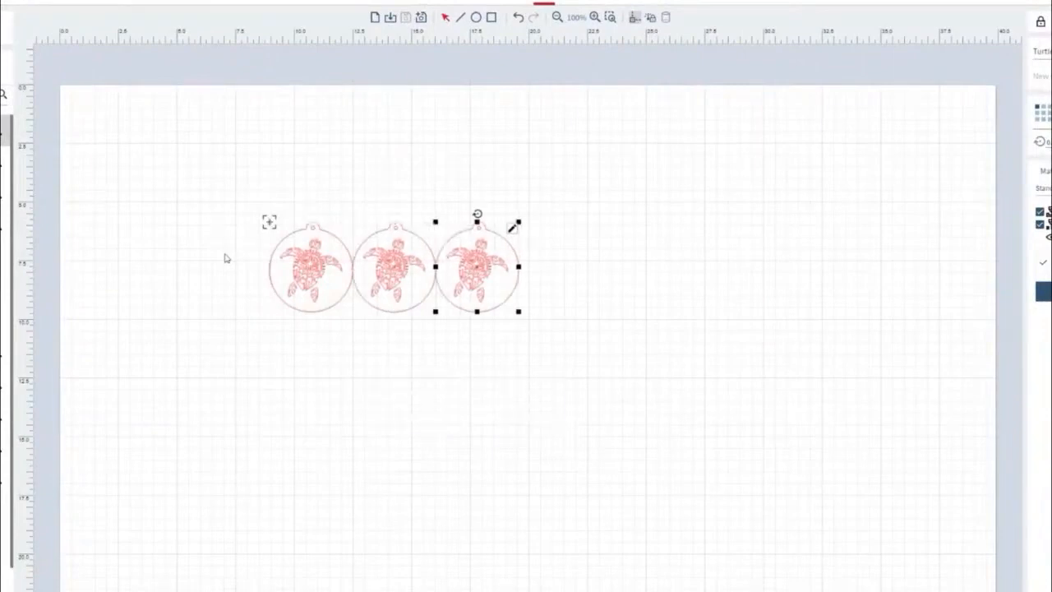
pyautogui.hotkey('ctrl', 'v')
pyautogui.hotkey('ctrl', 'v')
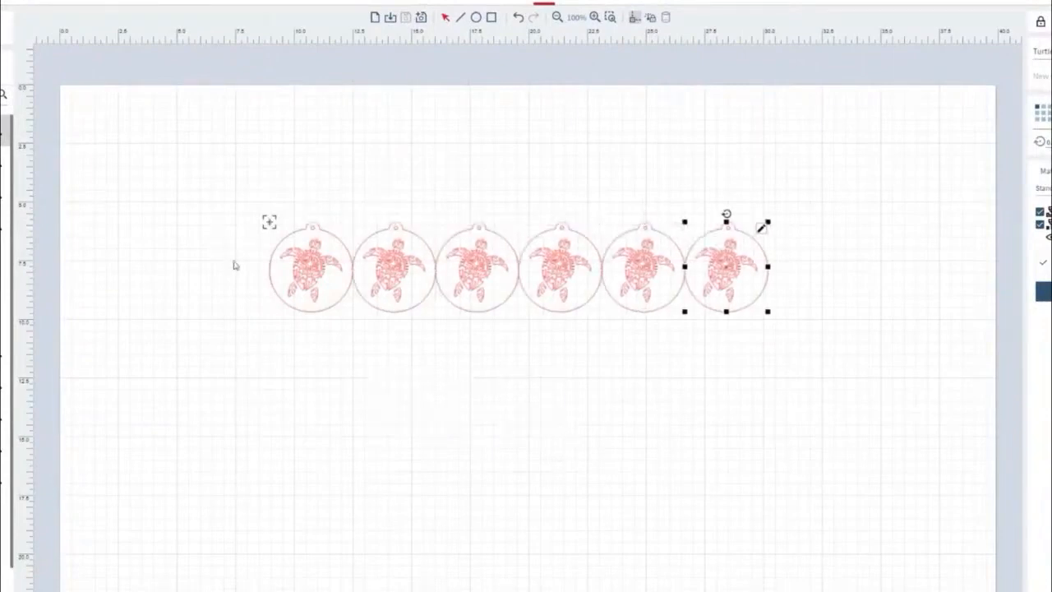
# Step: Duplicate the row of six turtle ornaments and nest the copied row directly below the first, offset sideways by half an ornament
pyautogui.moveTo(212, 179); pyautogui.dragTo(821, 399)
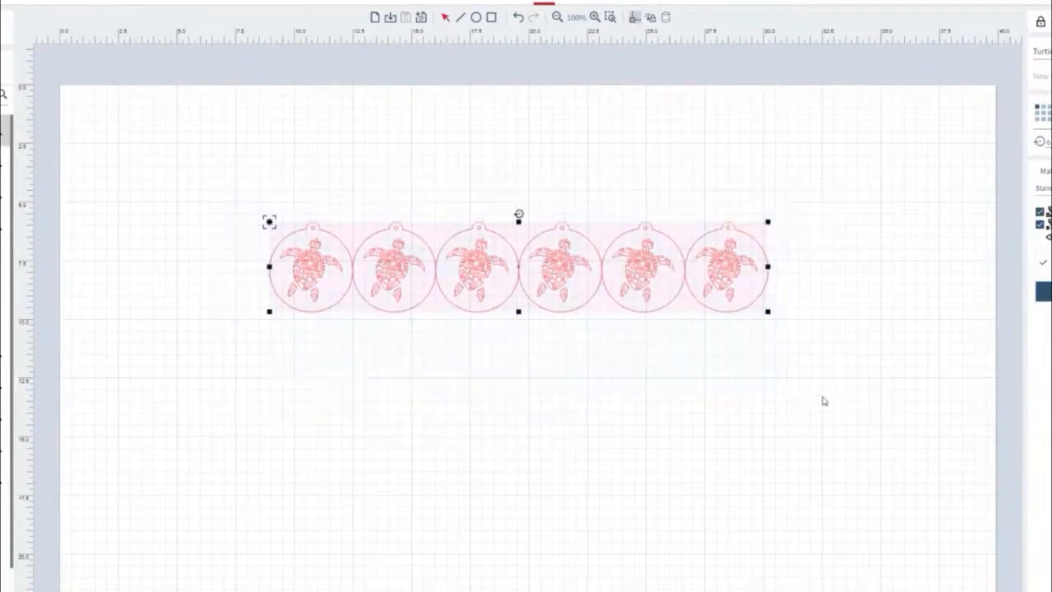
pyautogui.hotkey('ctrl', 'c')
pyautogui.hotkey('ctrl', 'v')
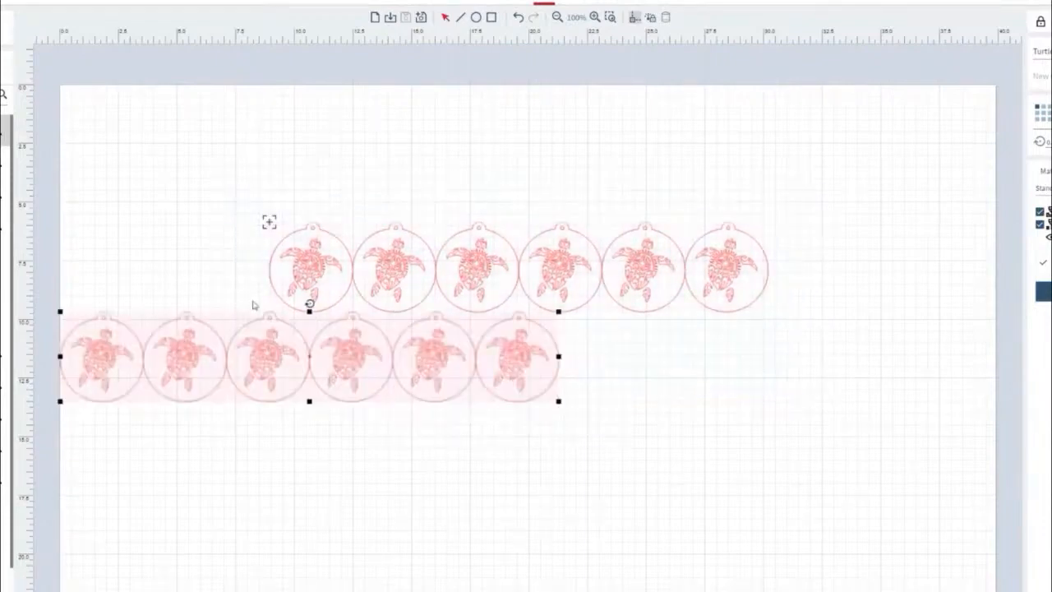
pyautogui.moveTo(286, 335); pyautogui.dragTo(502, 327)
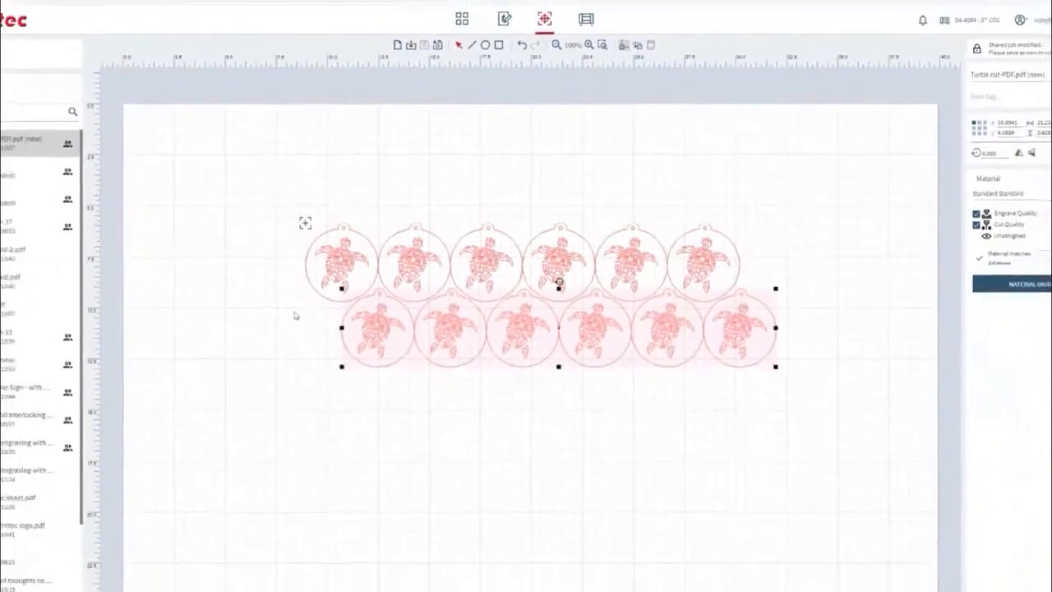
pyautogui.click(259, 325)
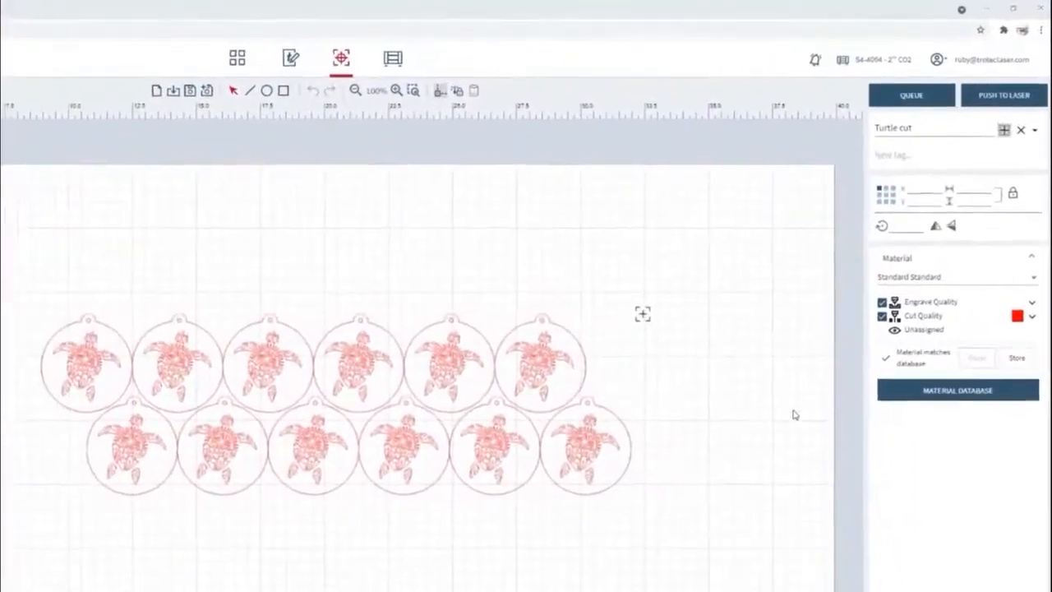
# Step: Set the material of the turtle job to Wood Veneer 3mm
pyautogui.click(1033, 279)
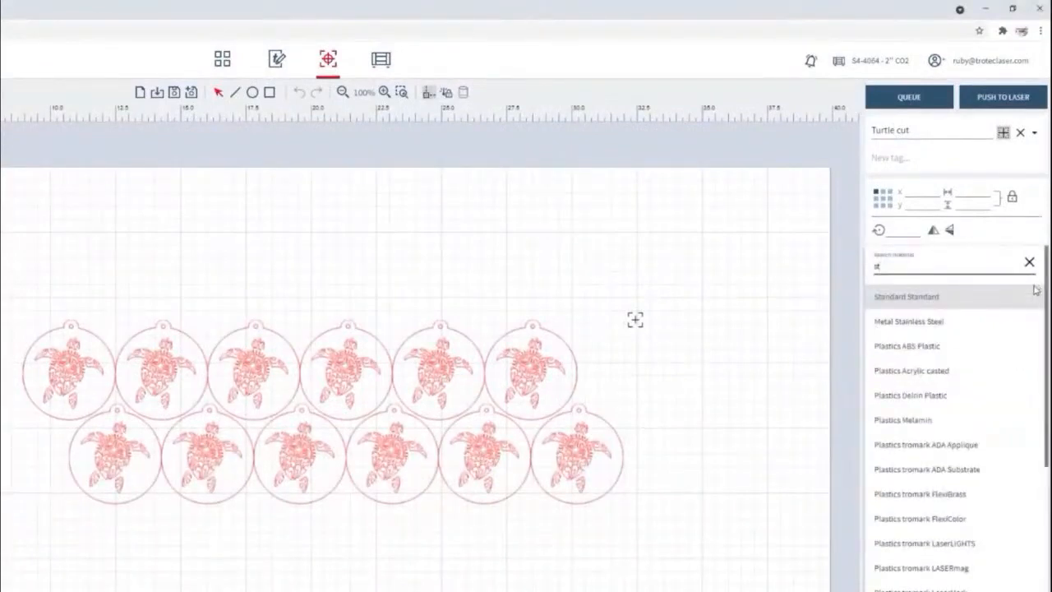
pyautogui.press('BackSpace')
pyautogui.press('BackSpace')
pyautogui.write('wood')
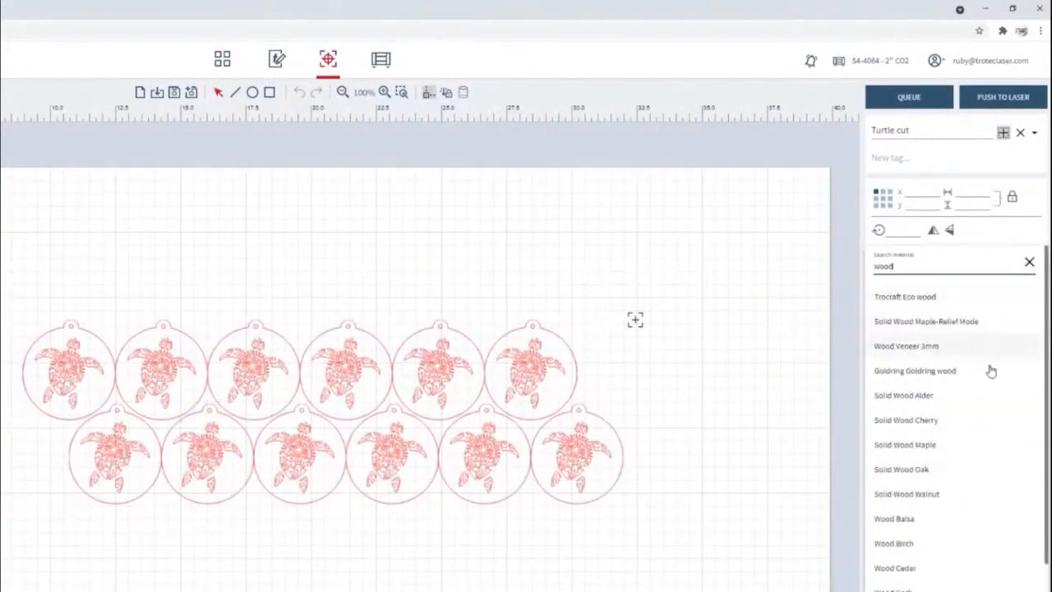
pyautogui.click(926, 348)
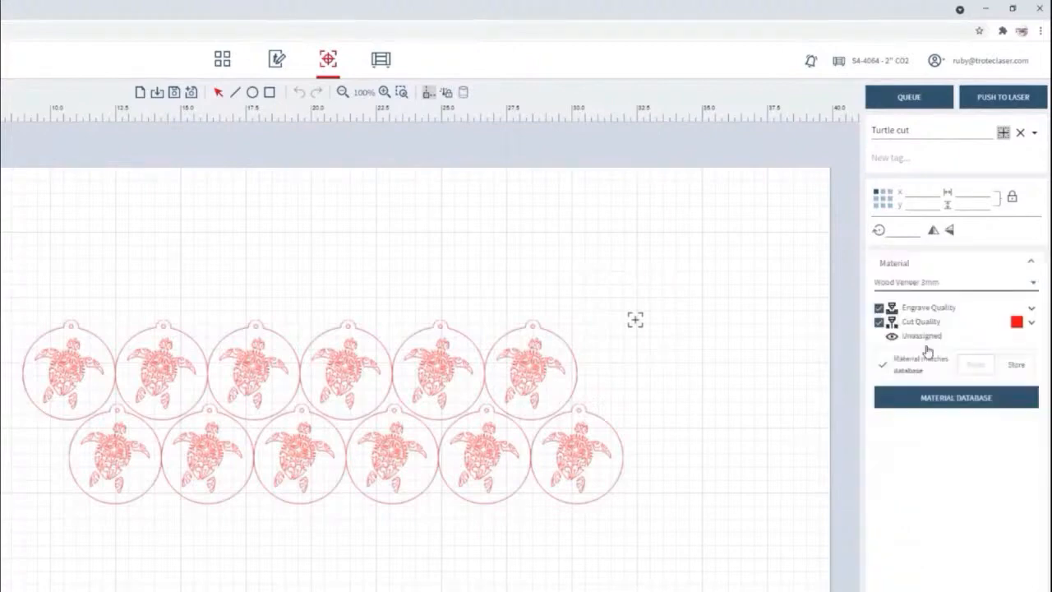
# Step: Check the Cut Quality parameters of the turtle job and push the job to the laser
pyautogui.click(1032, 323)
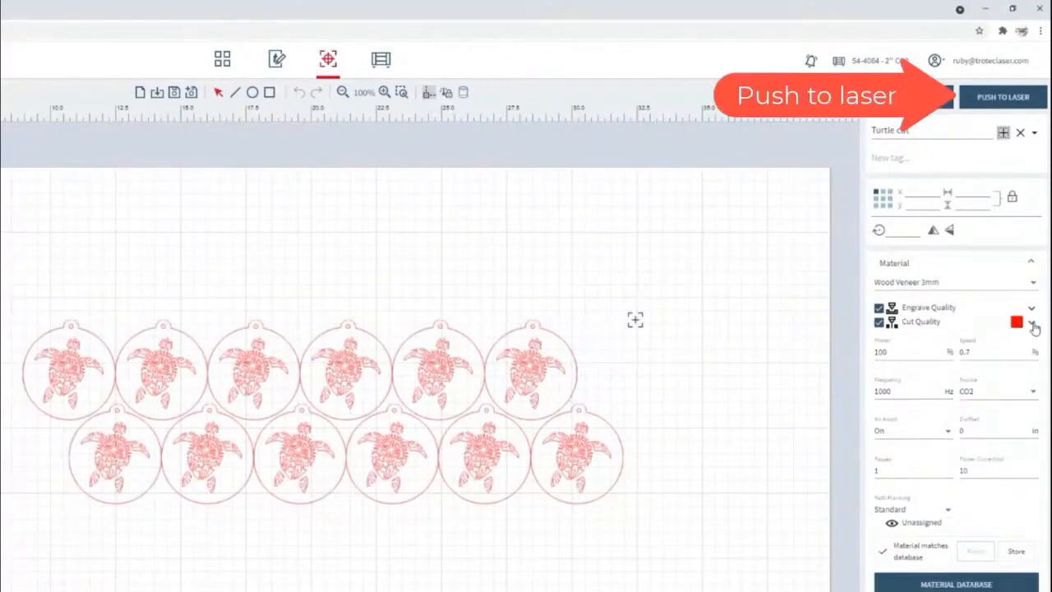
pyautogui.click(1032, 324)
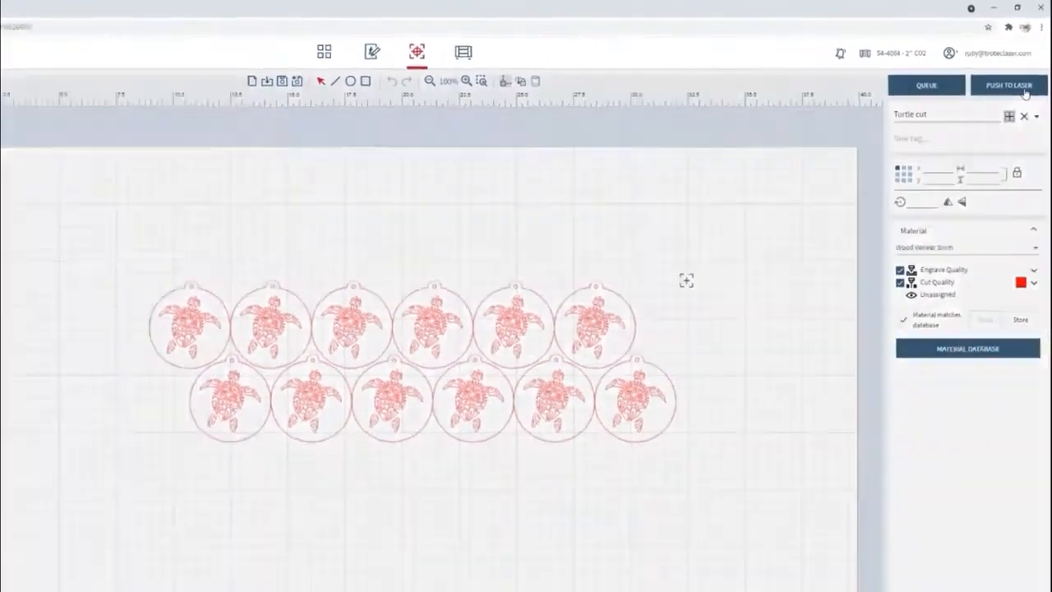
pyautogui.click(1021, 104)
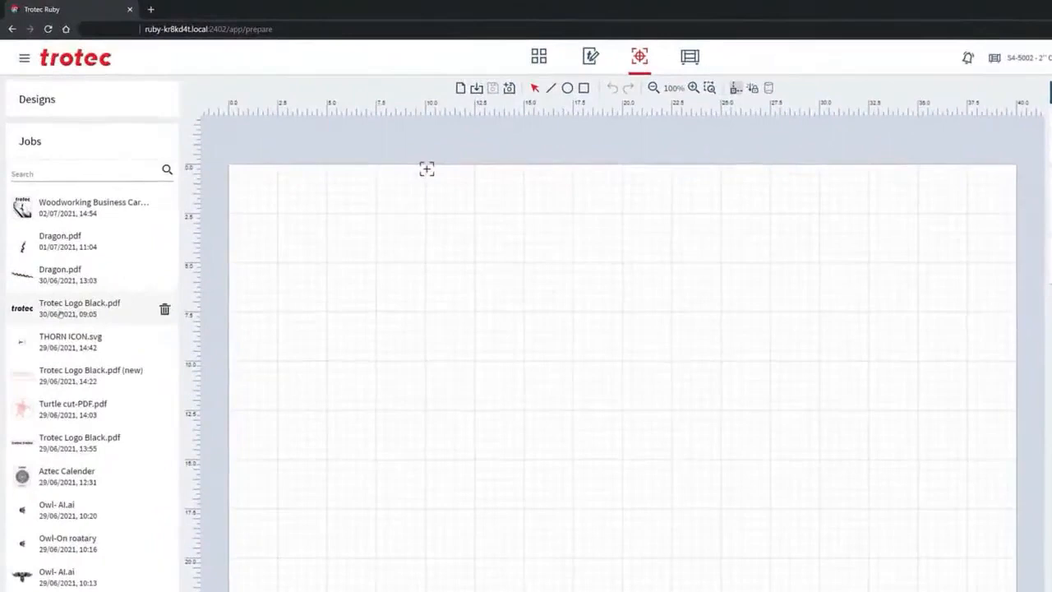
# Step: Open the 30/06/2021, 09:05 Trotec Logo Black.pdf job and draw a rectangle below the logo, sized 3 wide by 1 high
pyautogui.click(60, 314)
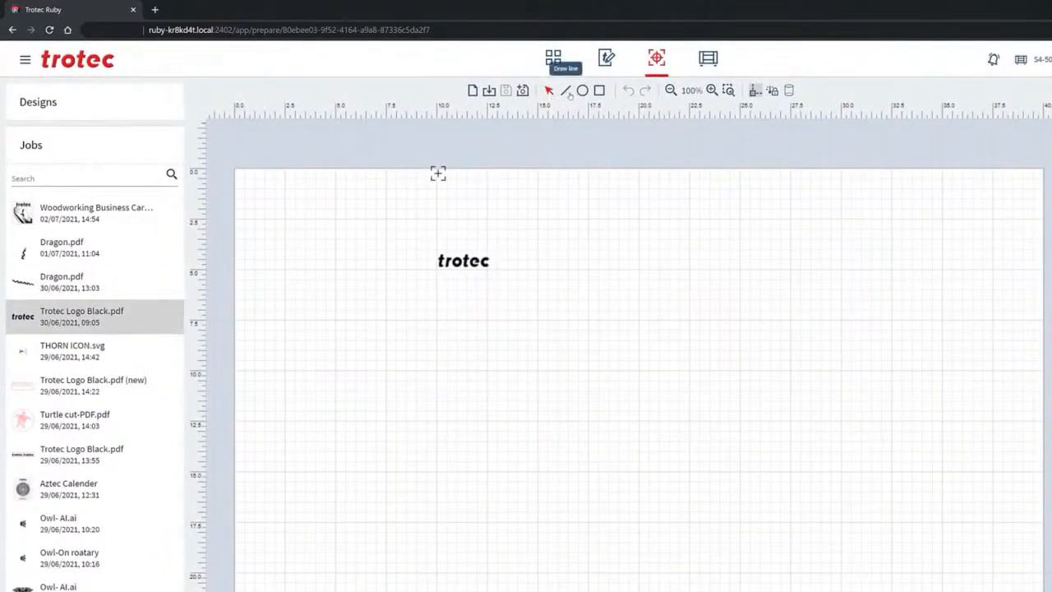
pyautogui.click(599, 91)
pyautogui.moveTo(505, 339); pyautogui.dragTo(504, 336)
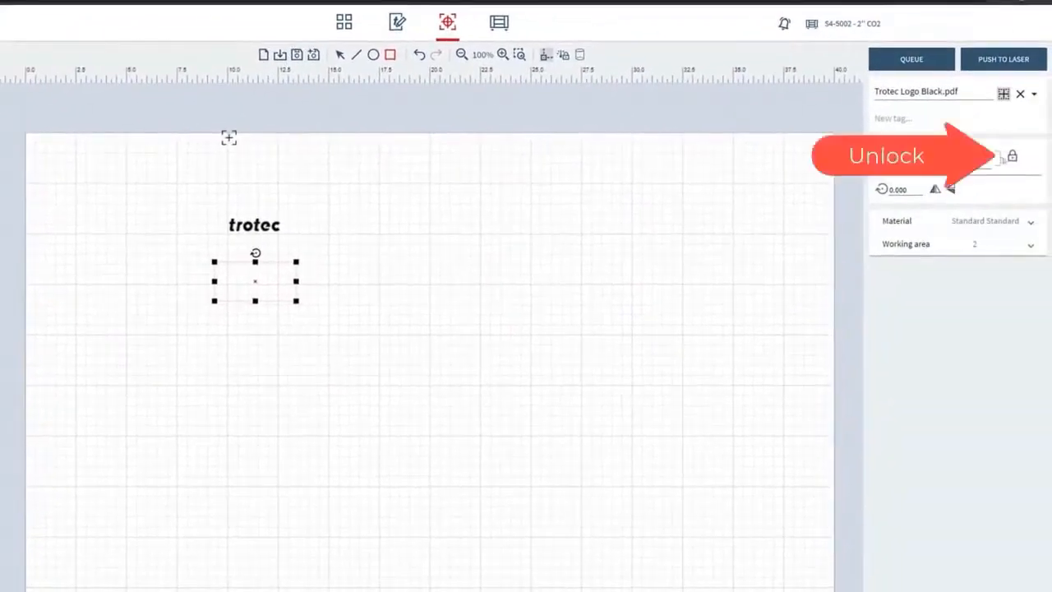
pyautogui.write('3')
pyautogui.press('Tab')
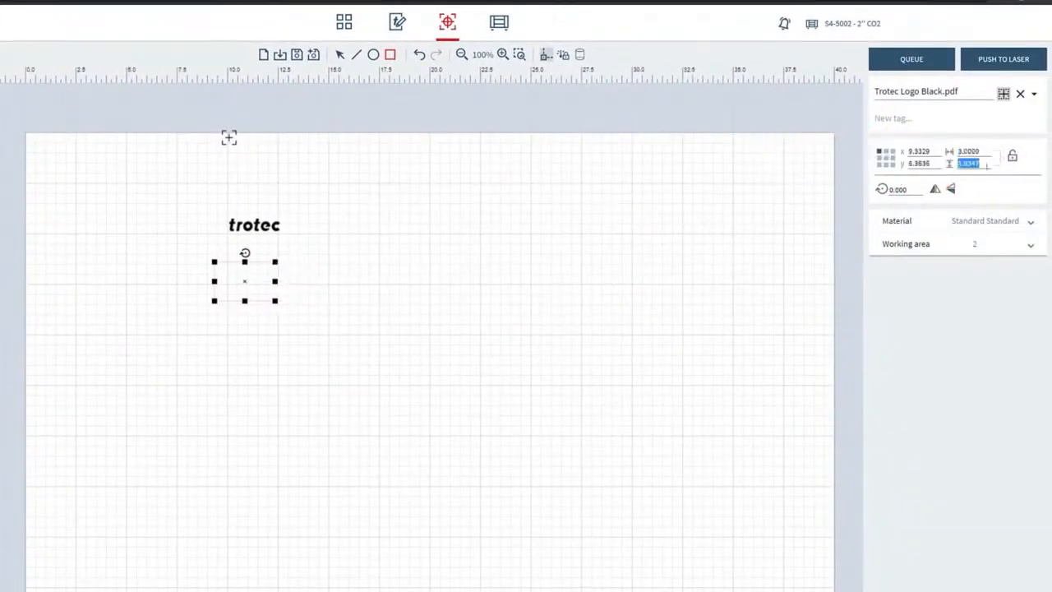
# Step: Centre the trotec logo inside the rectangle and move both to the laser head marker, at about X 10.06, Y 0.21
pyautogui.click(339, 54)
pyautogui.click(253, 225)
pyautogui.moveTo(253, 225); pyautogui.dragTo(303, 291)
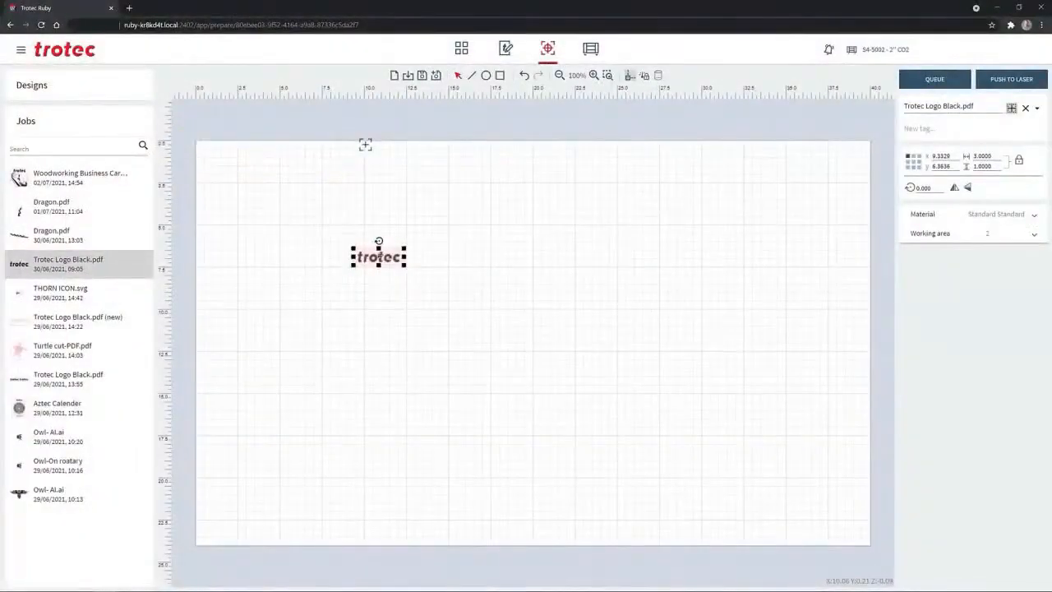
pyautogui.moveTo(380, 256); pyautogui.dragTo(391, 158)
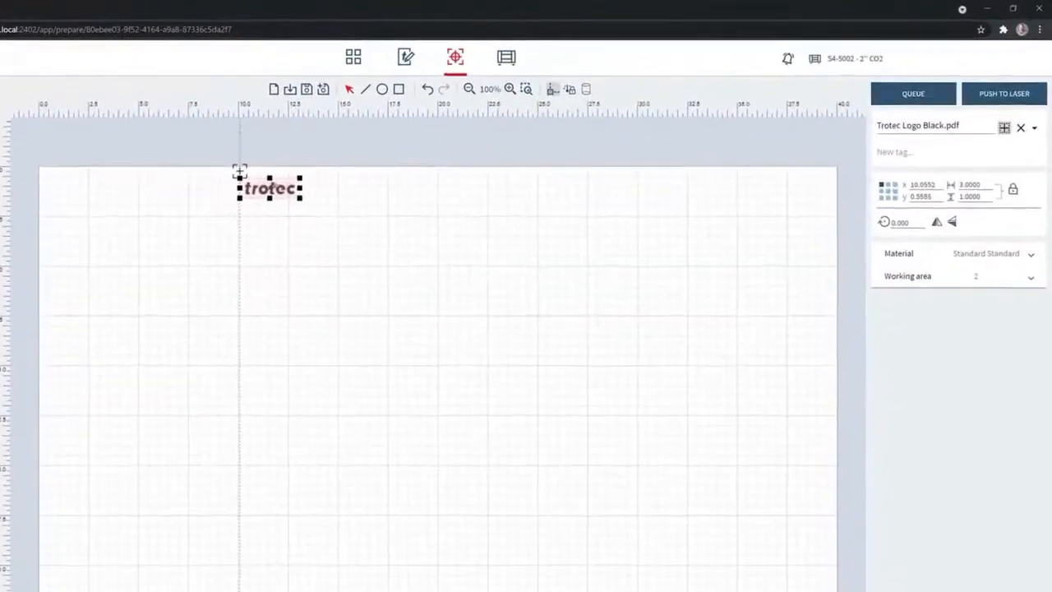
pyautogui.moveTo(239, 176); pyautogui.dragTo(239, 171)
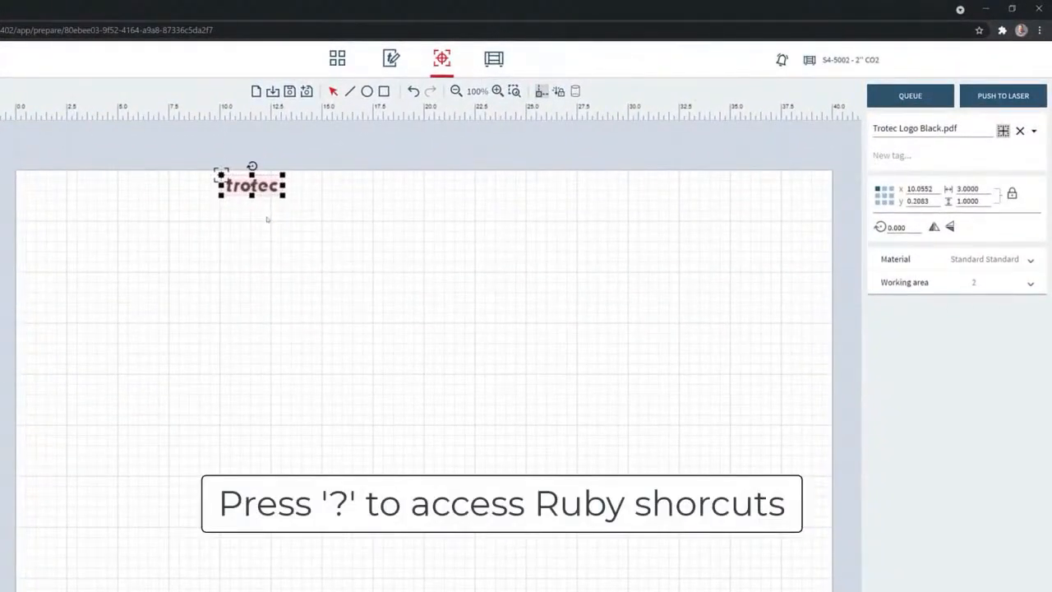
# Step: Consult the keyboard shortcuts overview and paste three copies of the framed trotec logo side by side in a row
pyautogui.hotkey('shift', '/')
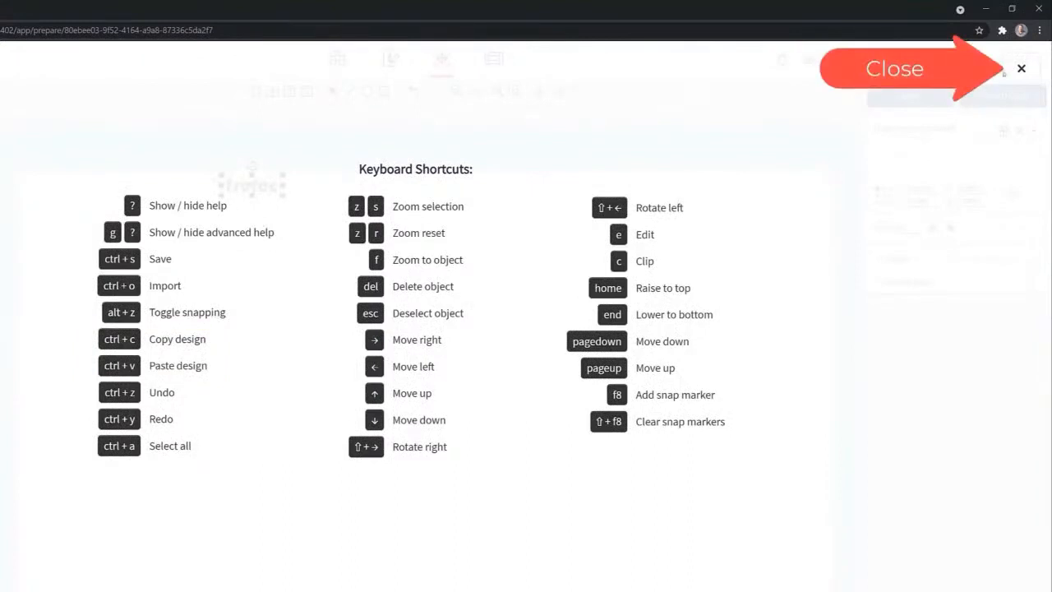
pyautogui.click(1019, 68)
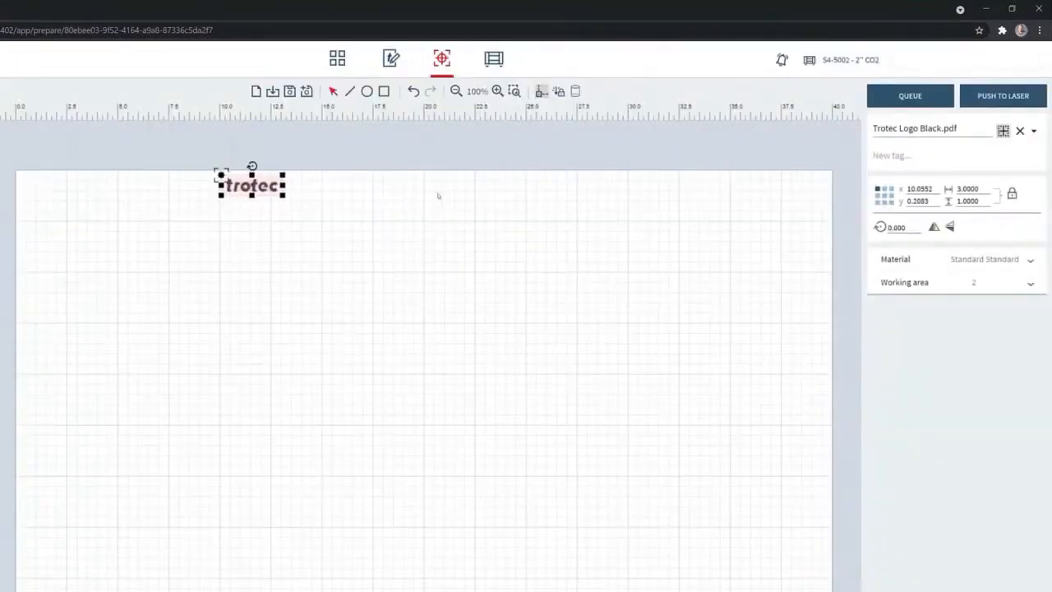
pyautogui.hotkey('ctrl', 'c')
pyautogui.hotkey('ctrl', 'v')
pyautogui.hotkey('ctrl', 'v')
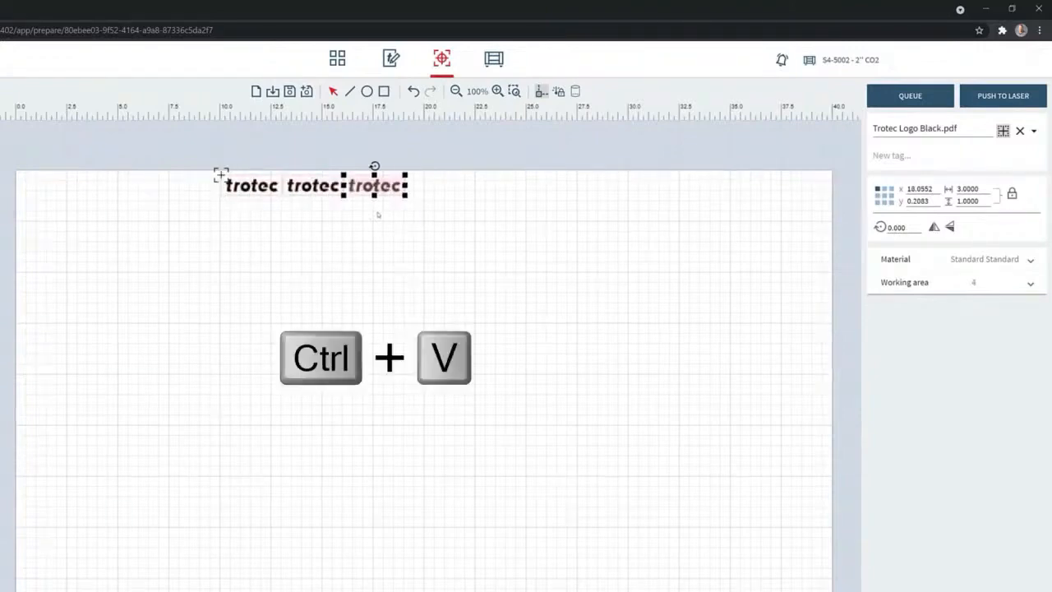
pyautogui.hotkey('ctrl', 'v')
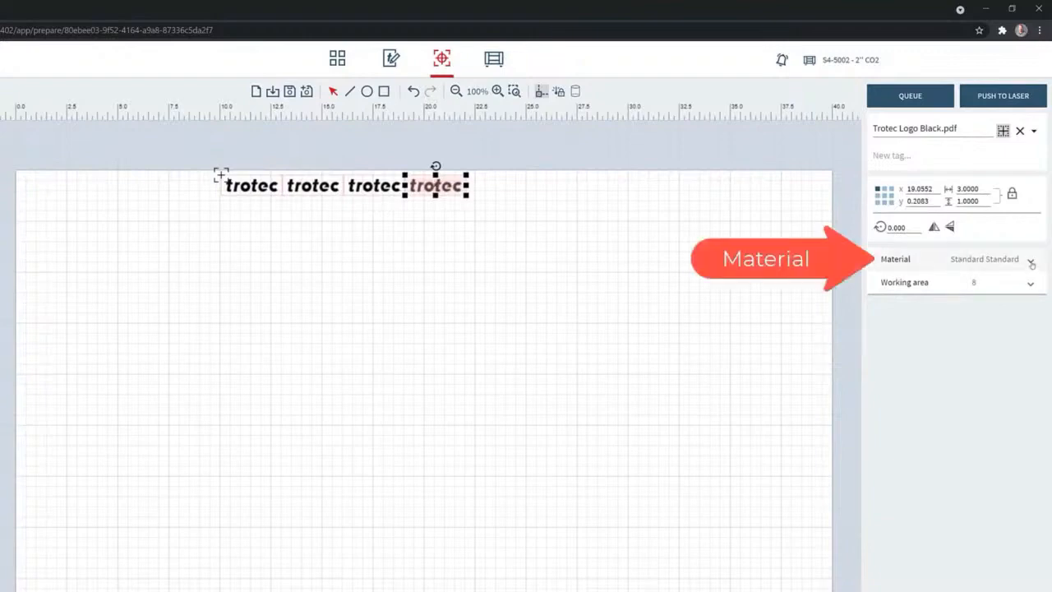
# Step: Set the material of the logo job to TroGlass 3mm (0.12")
pyautogui.click(1032, 263)
pyautogui.click(964, 282)
pyautogui.write('trogl')
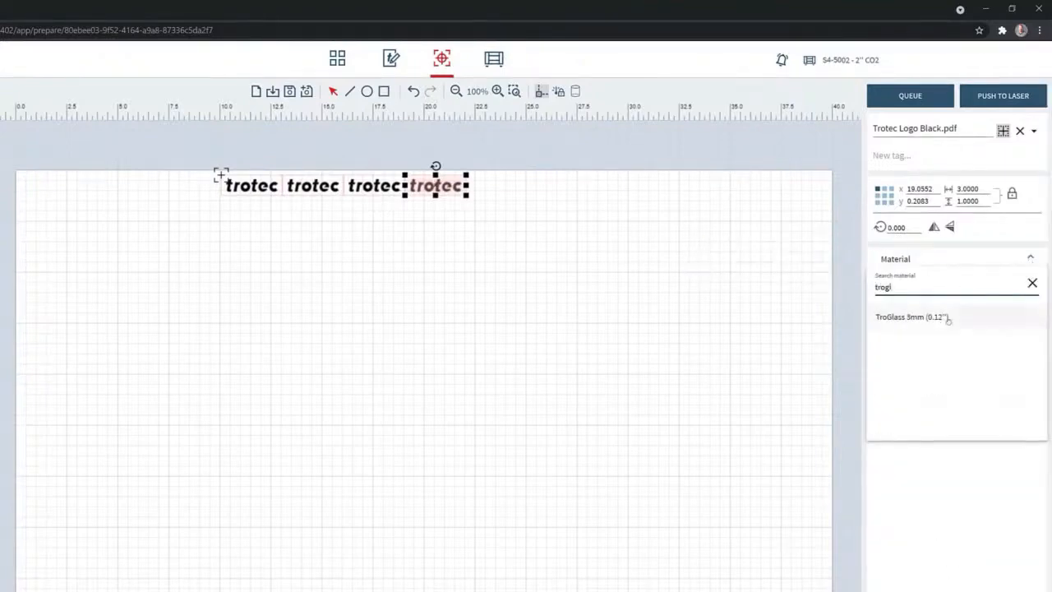
pyautogui.click(931, 320)
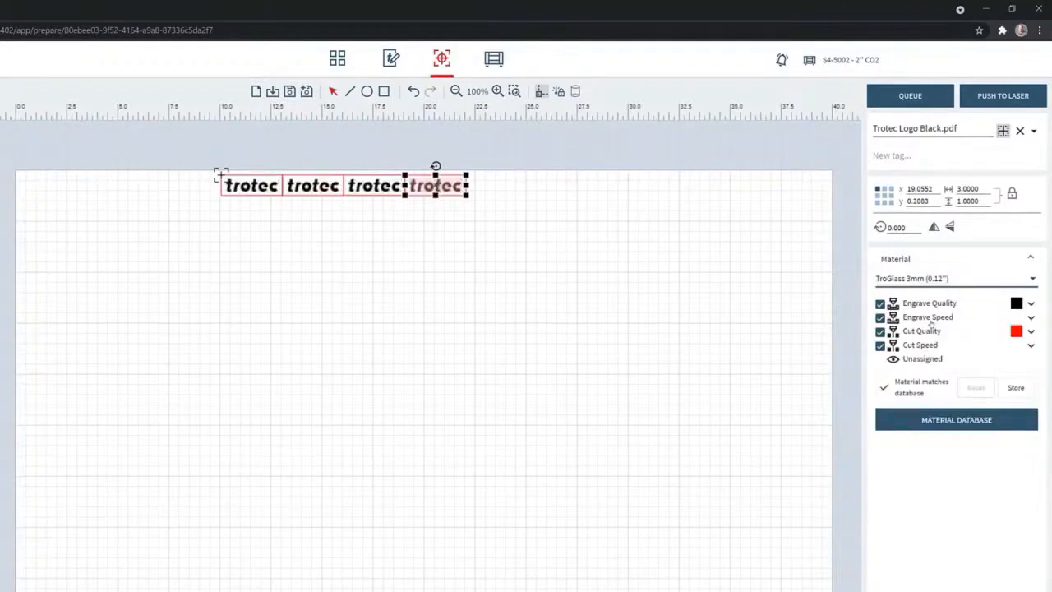
# Step: Check the Engrave Quality and Cut Quality parameters of the logo job and push it to the laser
pyautogui.click(1031, 304)
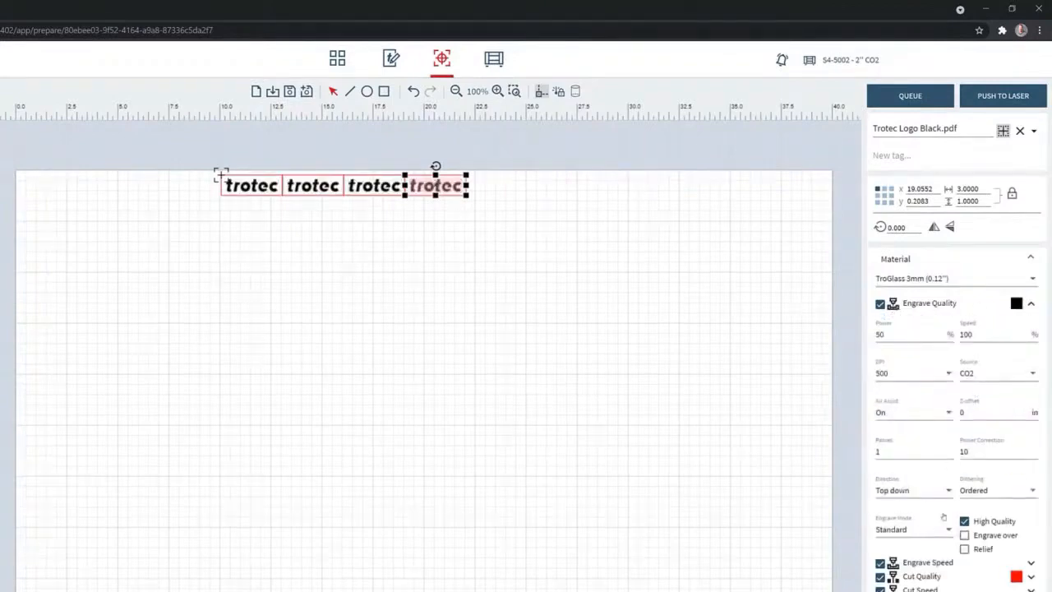
pyautogui.click(1031, 304)
pyautogui.click(1031, 332)
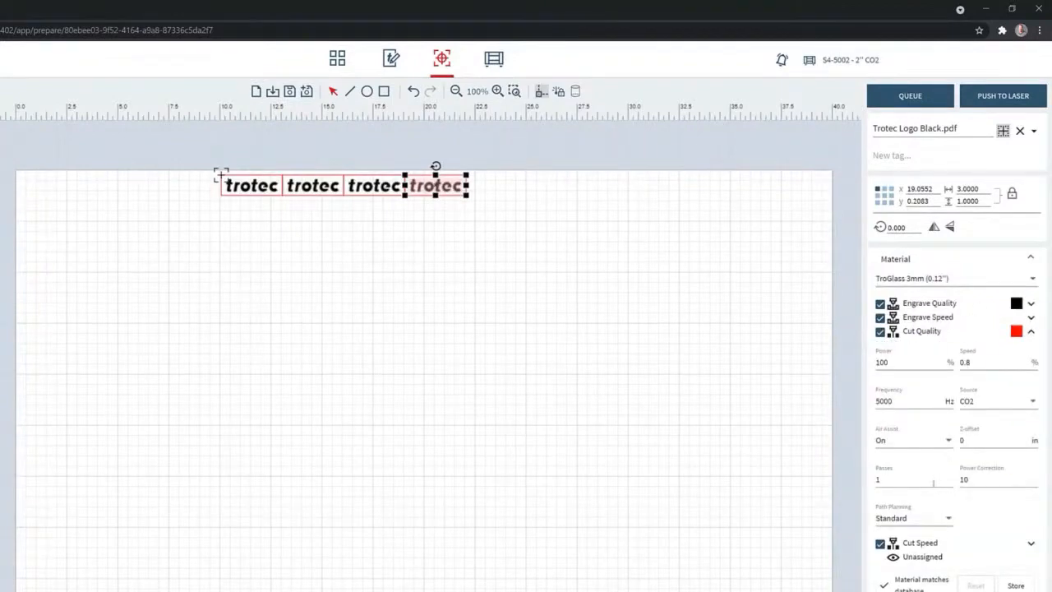
pyautogui.click(1031, 330)
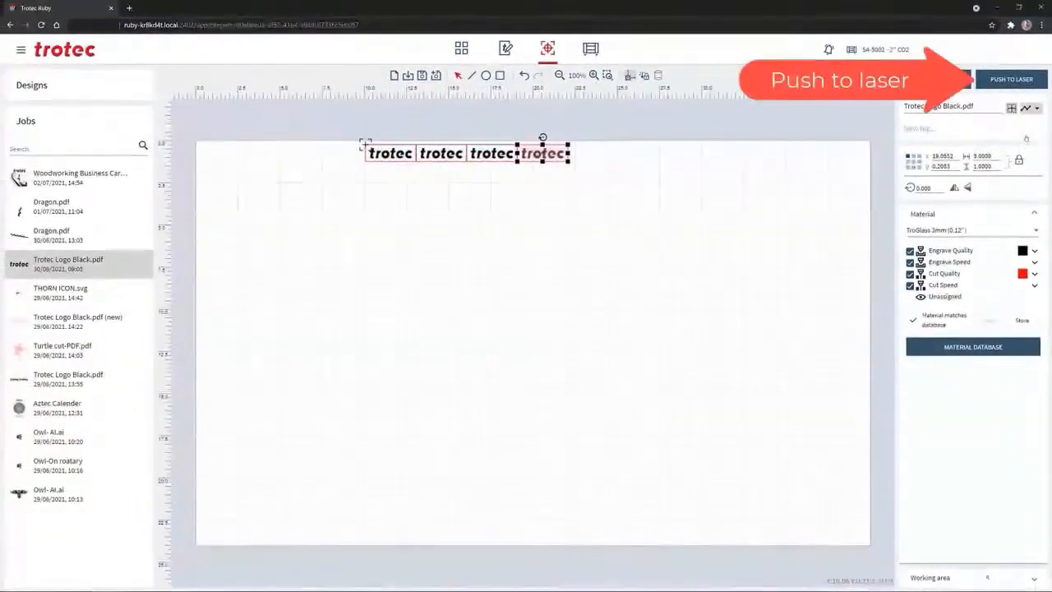
pyautogui.click(1011, 80)
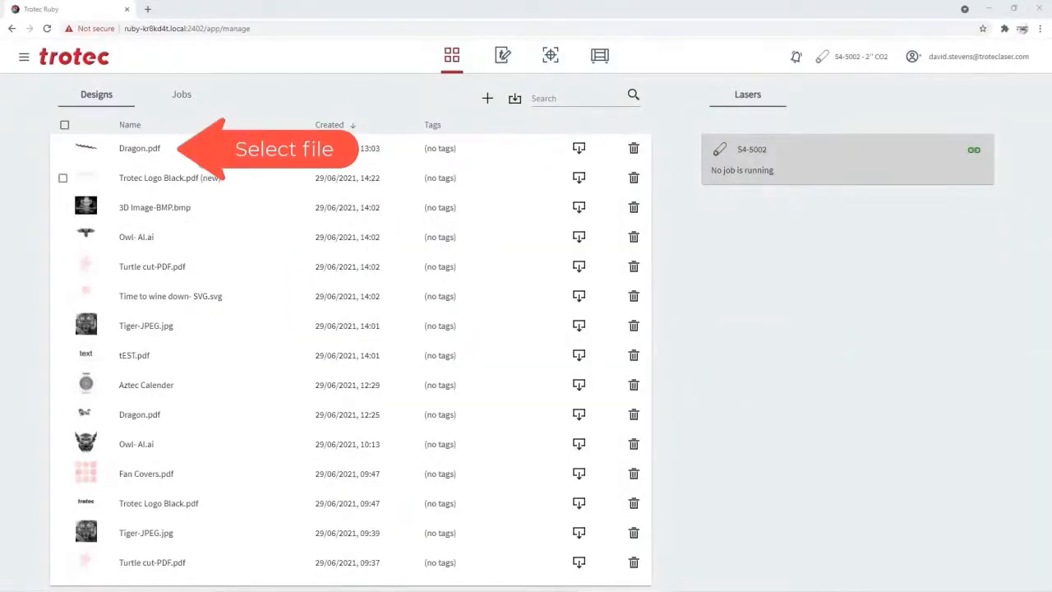
# Step: Create a job from the newest Dragon.pdf design and turn on rotary mode for it
pyautogui.click(139, 149)
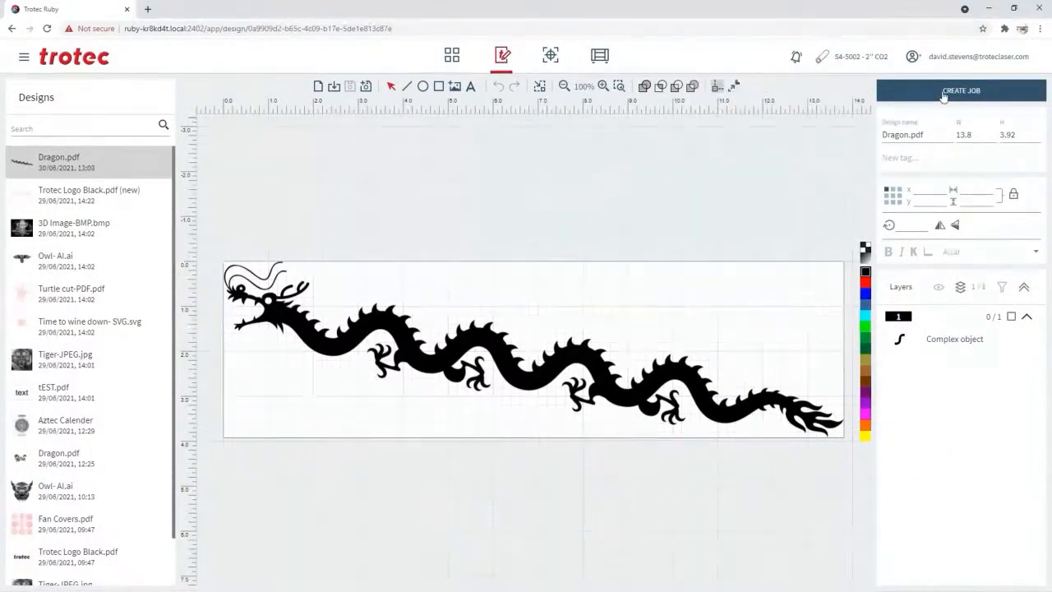
pyautogui.click(943, 91)
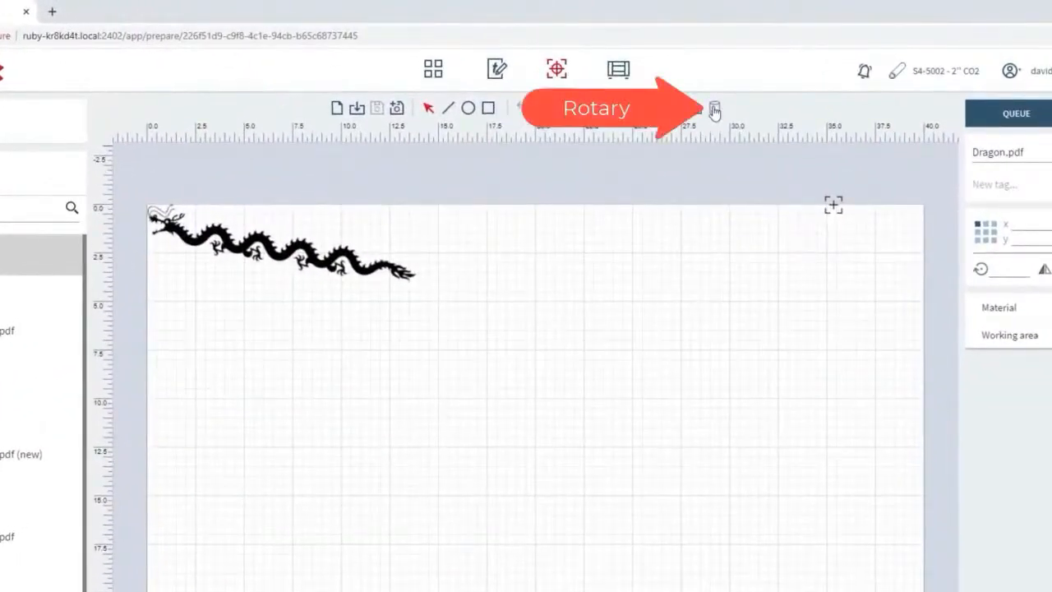
pyautogui.click(714, 111)
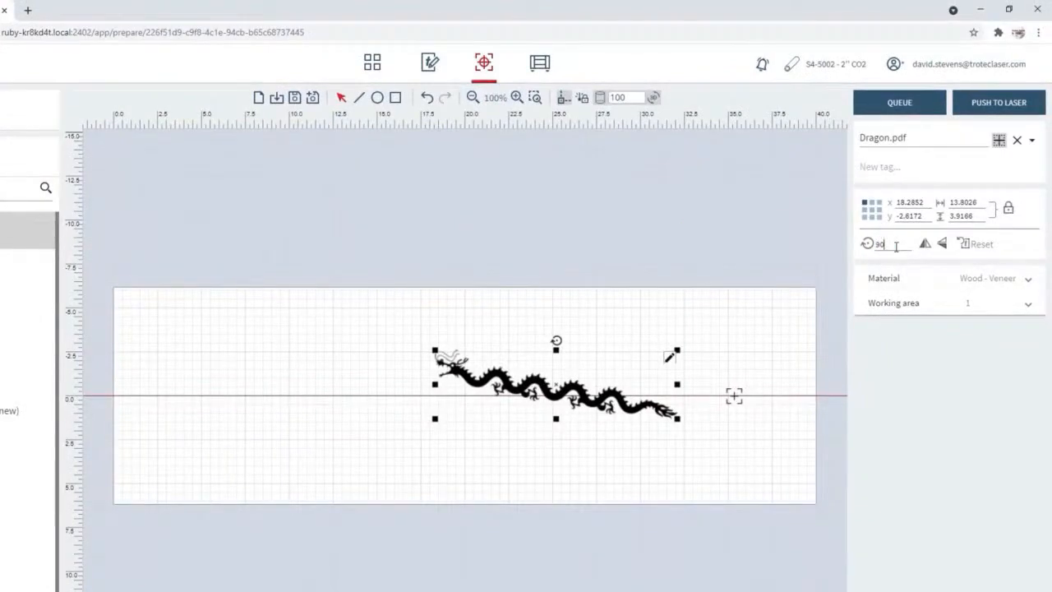
# Step: Rotate the dragon to 90 degrees and snap its head-end corner to the laser head marker, at about X 35.34, Y 0
pyautogui.press('Return')
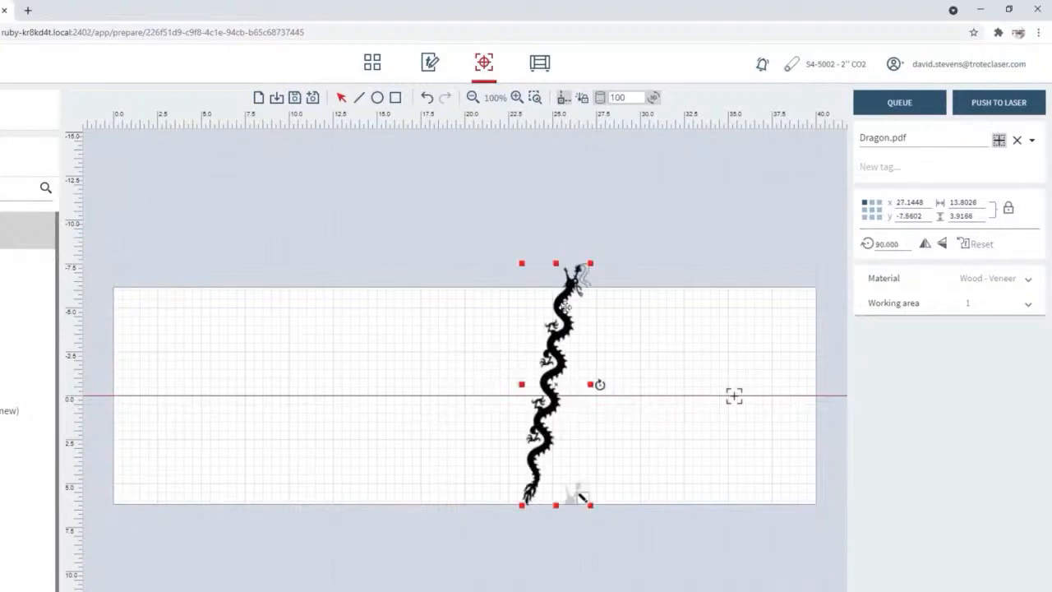
pyautogui.moveTo(566, 306); pyautogui.dragTo(709, 442)
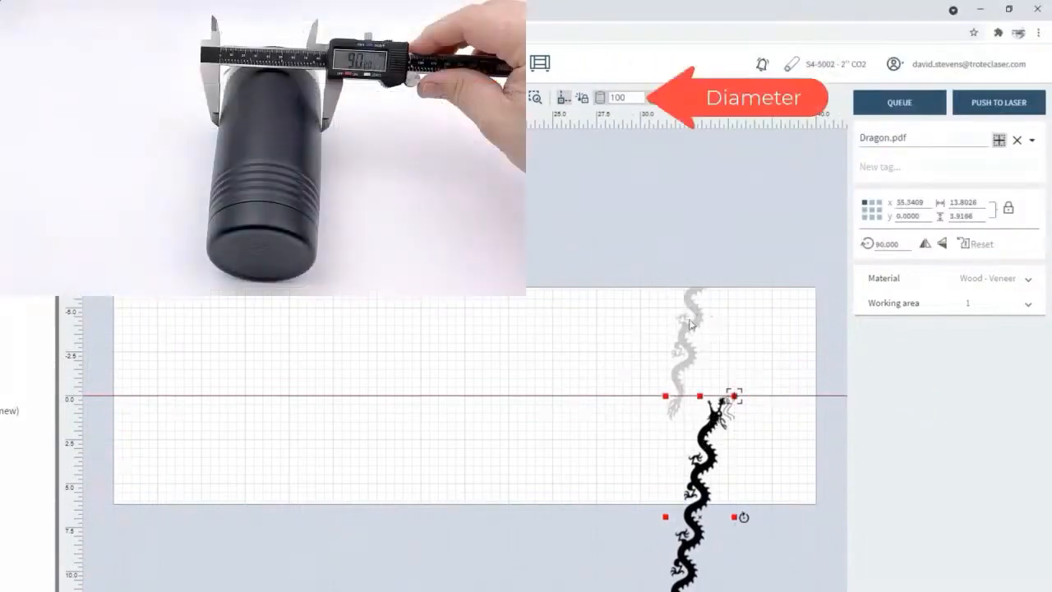
# Step: Set the diameter of the rotary object to 90
pyautogui.doubleClick(612, 96)
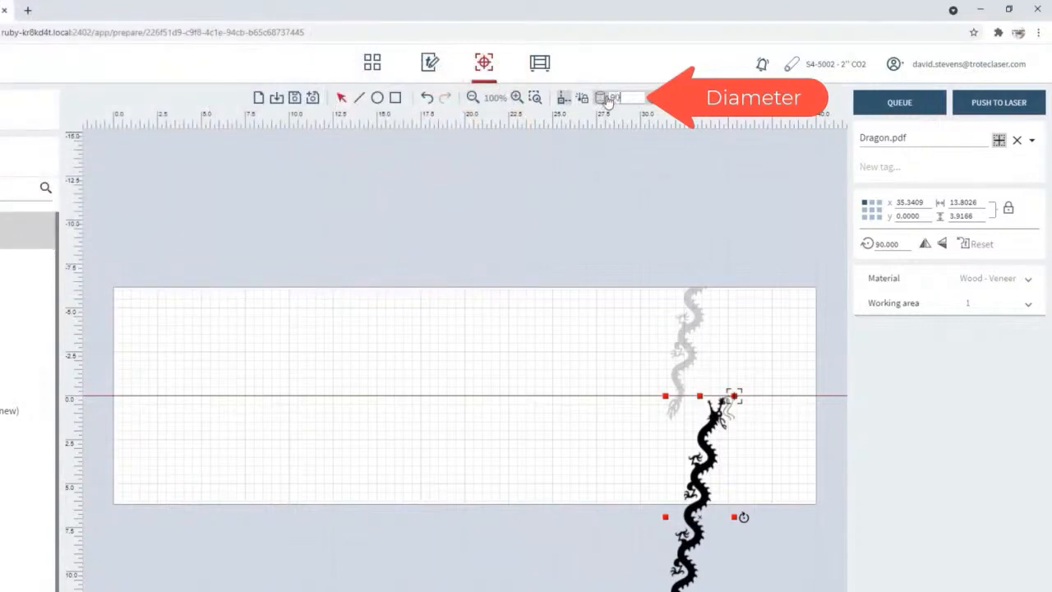
pyautogui.write('90')
pyautogui.press('Return')
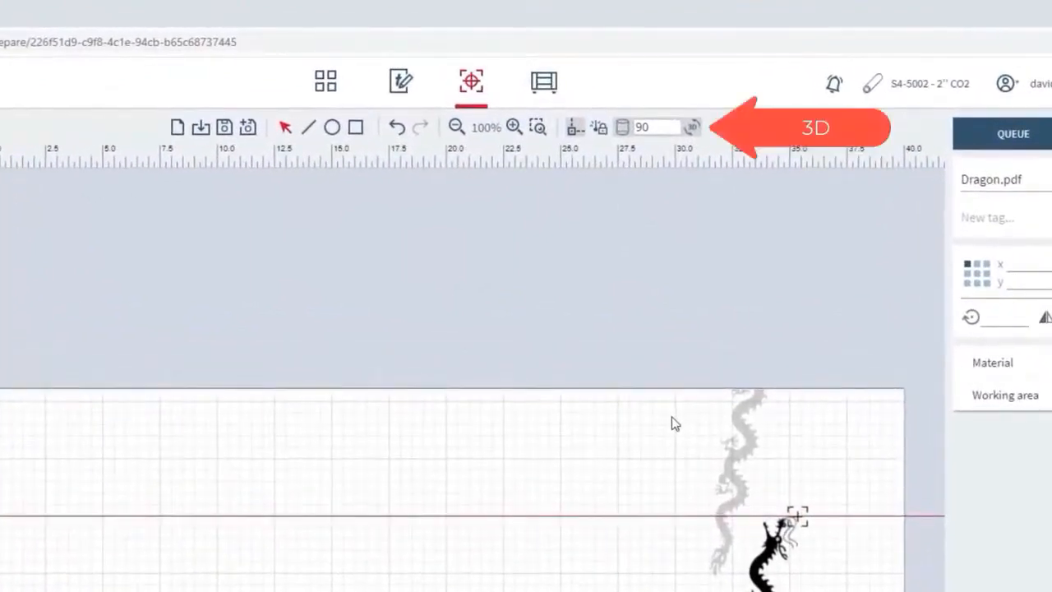
# Step: Examine the dragon wrapped around the cylinder in the 3D preview from several angles with the animation off, and close the preview
pyautogui.click(693, 129)
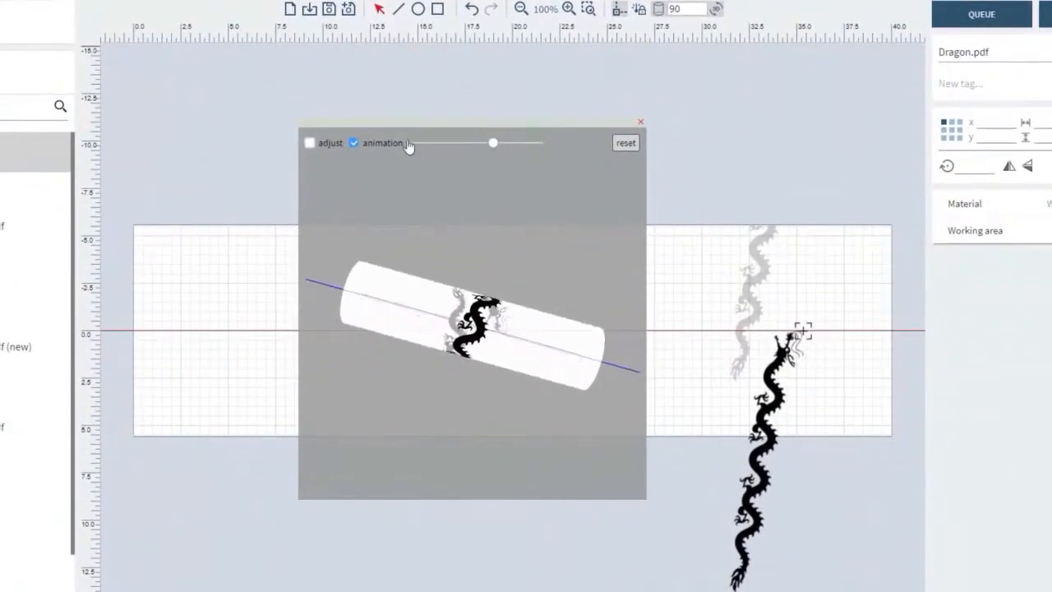
pyautogui.click(353, 143)
pyautogui.moveTo(472, 315); pyautogui.dragTo(396, 262)
pyautogui.moveTo(394, 308); pyautogui.dragTo(443, 408)
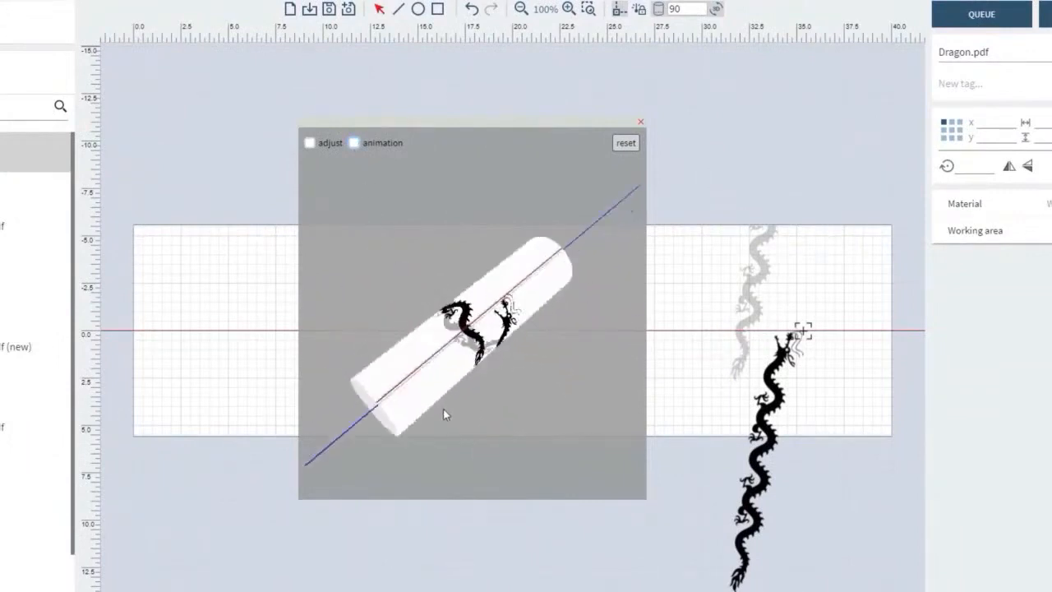
pyautogui.click(641, 124)
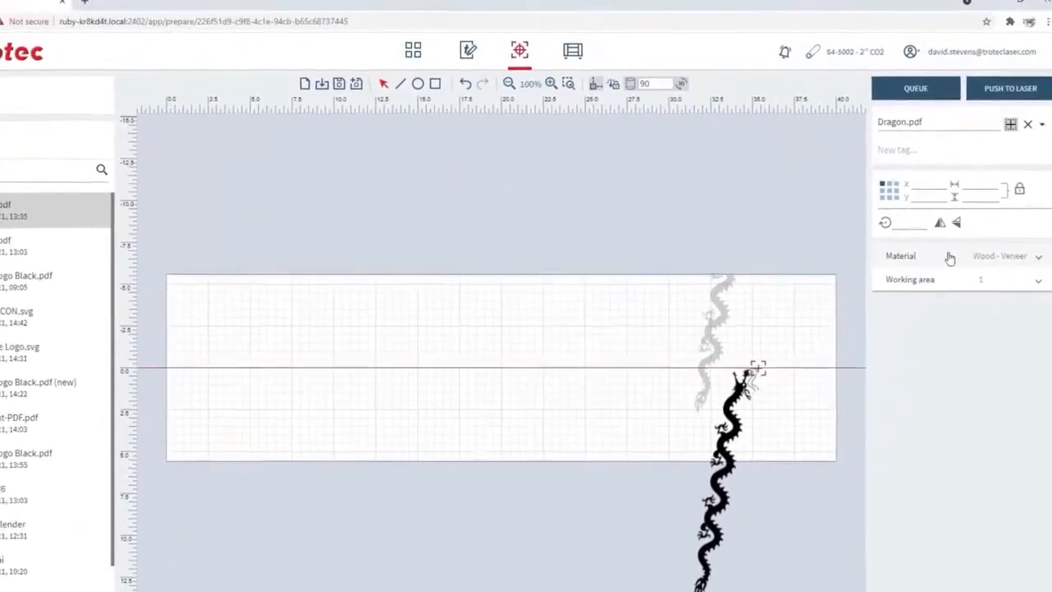
# Step: Set the material of the dragon job to Powder coated Metal and push the job to the laser
pyautogui.click(944, 263)
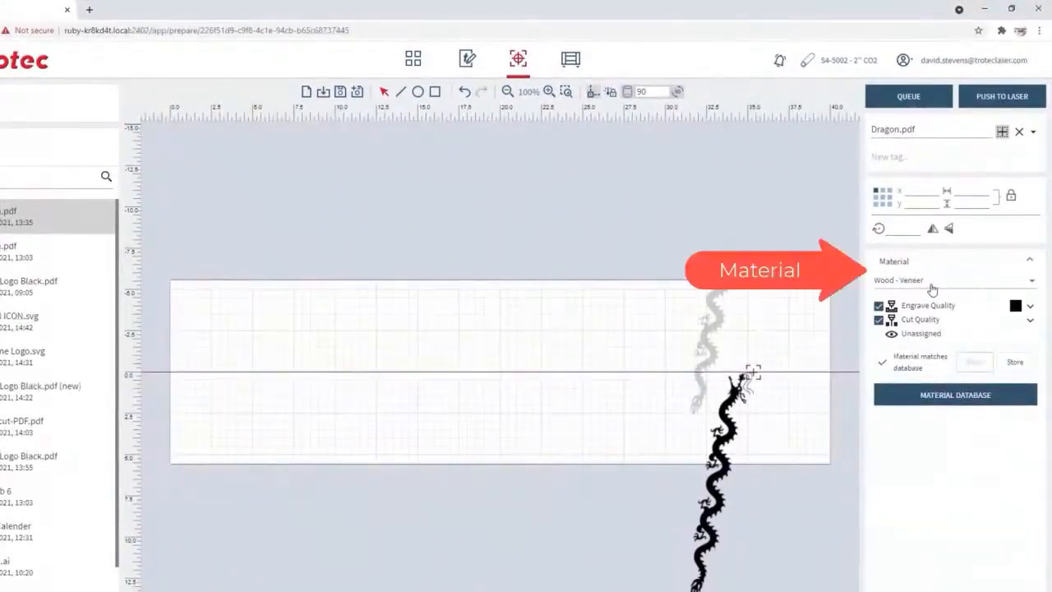
pyautogui.click(931, 283)
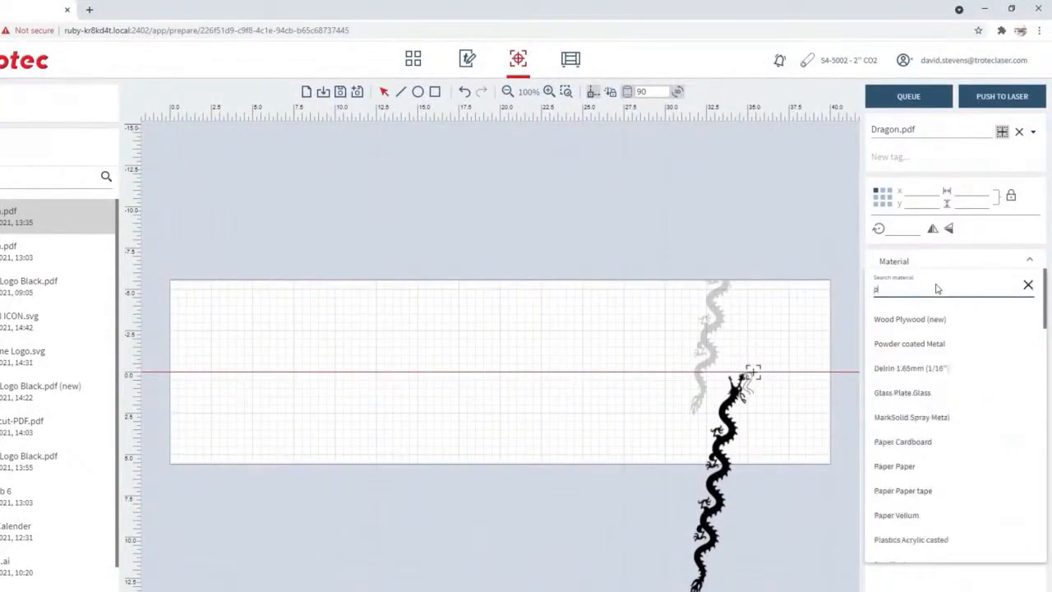
pyautogui.click(910, 345)
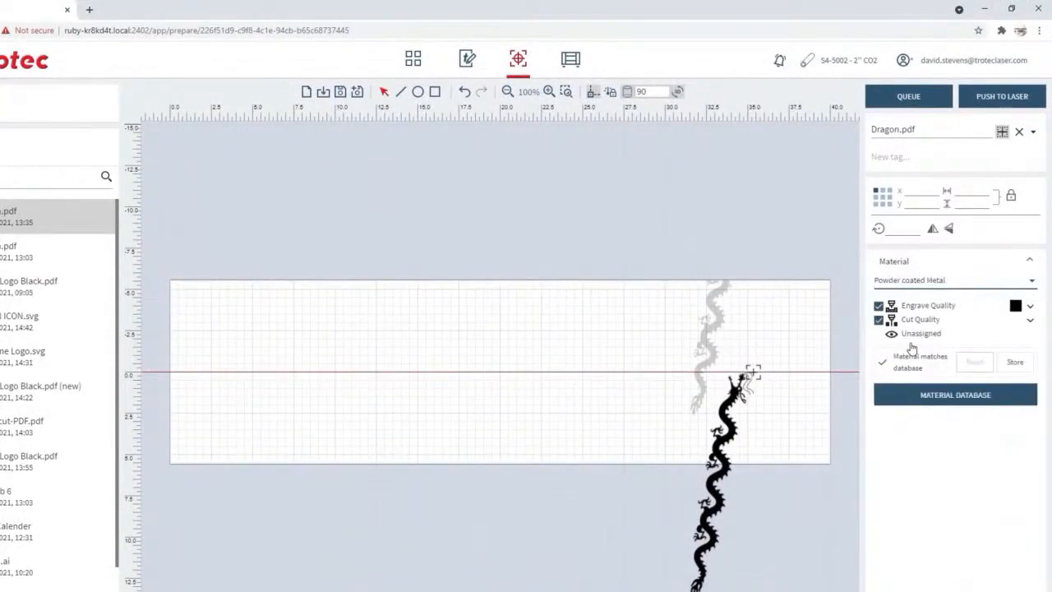
pyautogui.click(1011, 97)
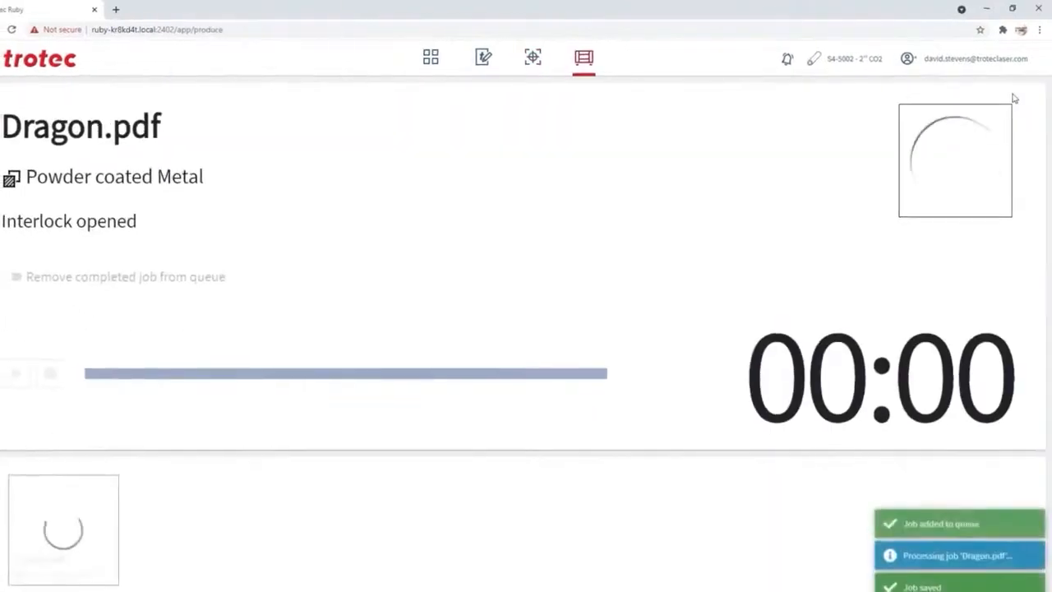